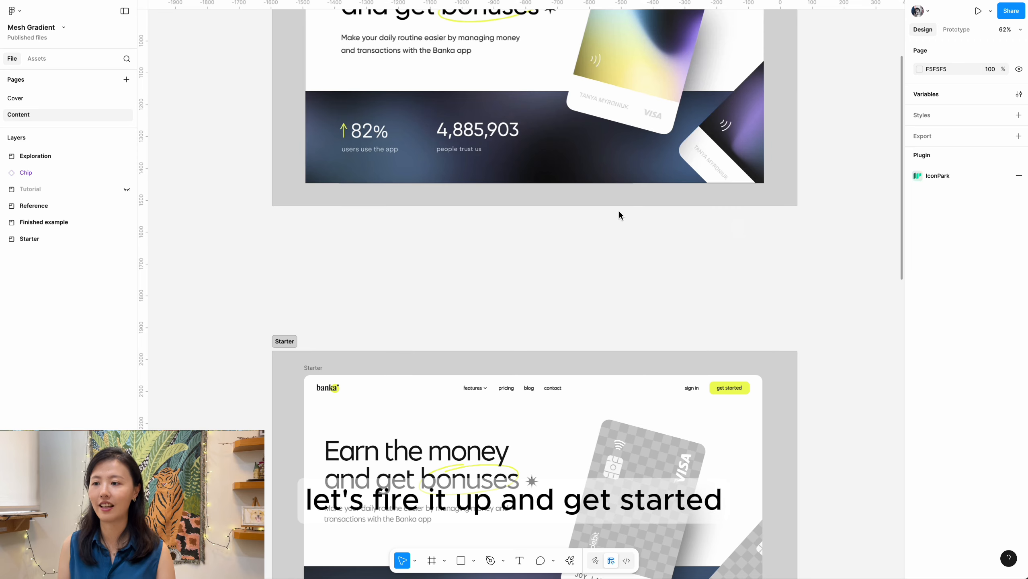
# - Examine the Starter design's layers and the gradient frame of its front card, including the frame's contents and image fill
pyautogui.scroll(-2, 618, 210)
pyautogui.scroll(-2, 619, 210)
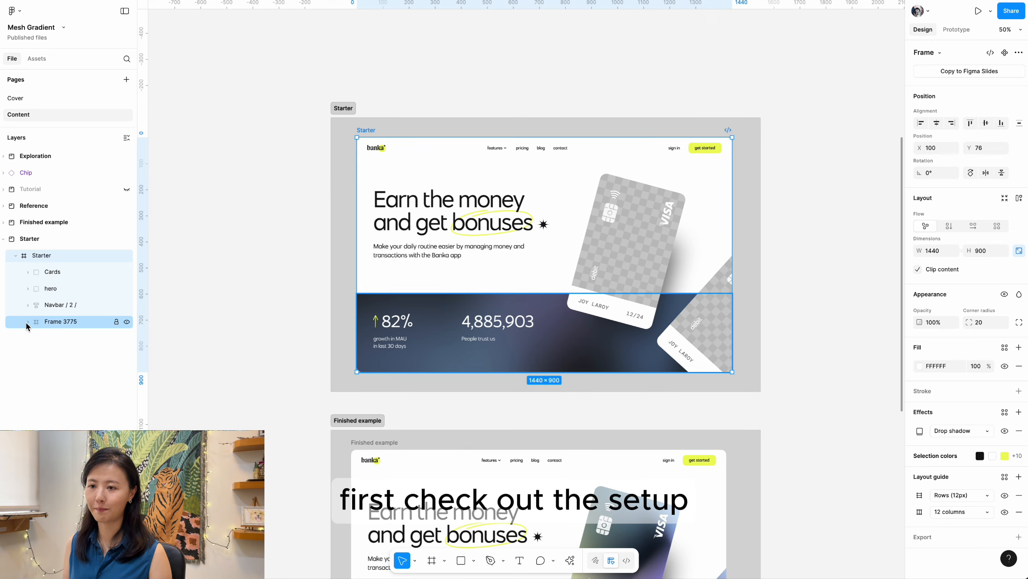
pyautogui.keyDown('super'); pyautogui.click(635, 270); pyautogui.keyUp('super')
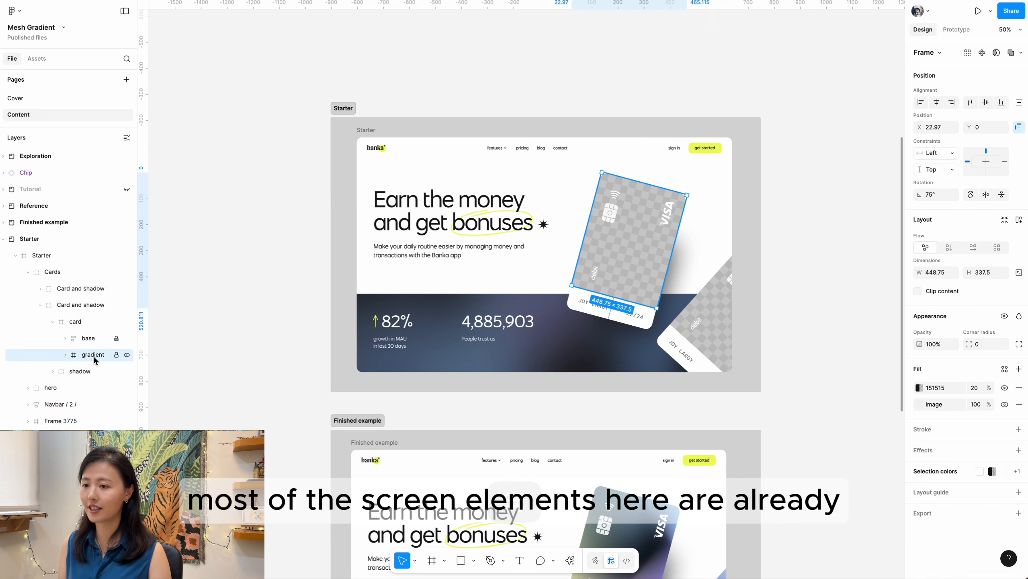
pyautogui.click(66, 354)
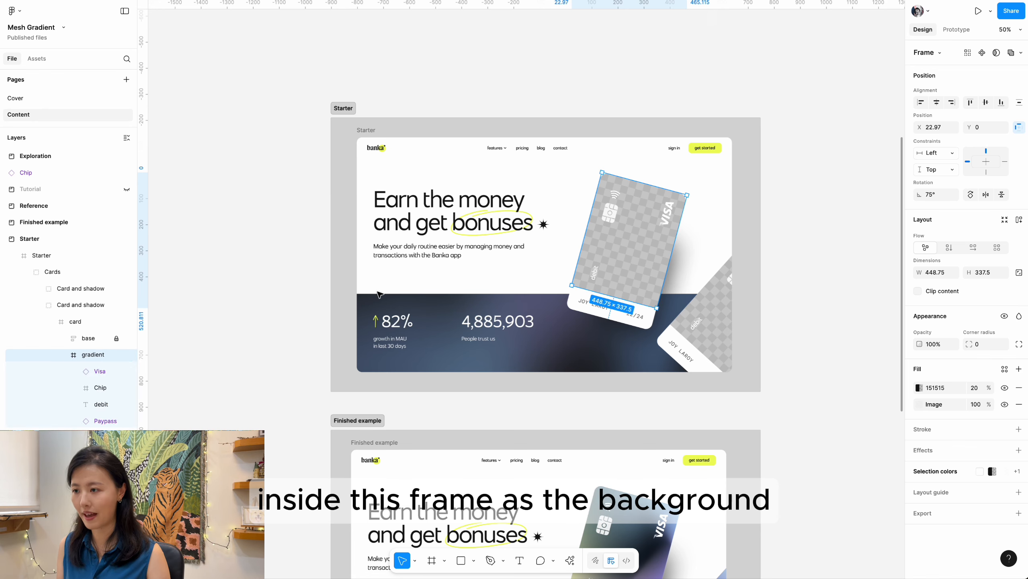
pyautogui.click(919, 404)
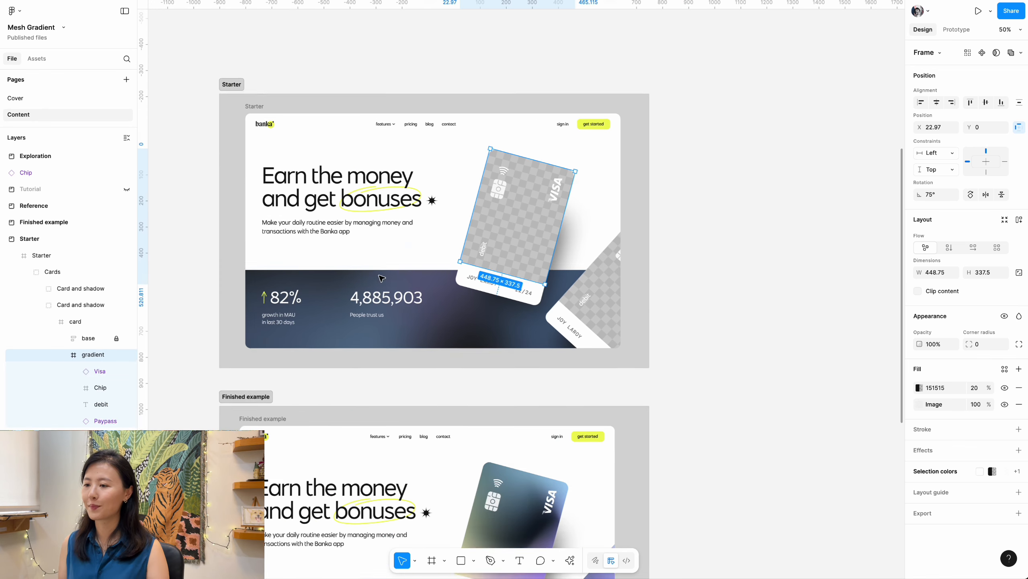
# - Open the Mesh Gradient plugin and place its window on the empty canvas beside the Starter design
pyautogui.hscroll(5, 381, 278)
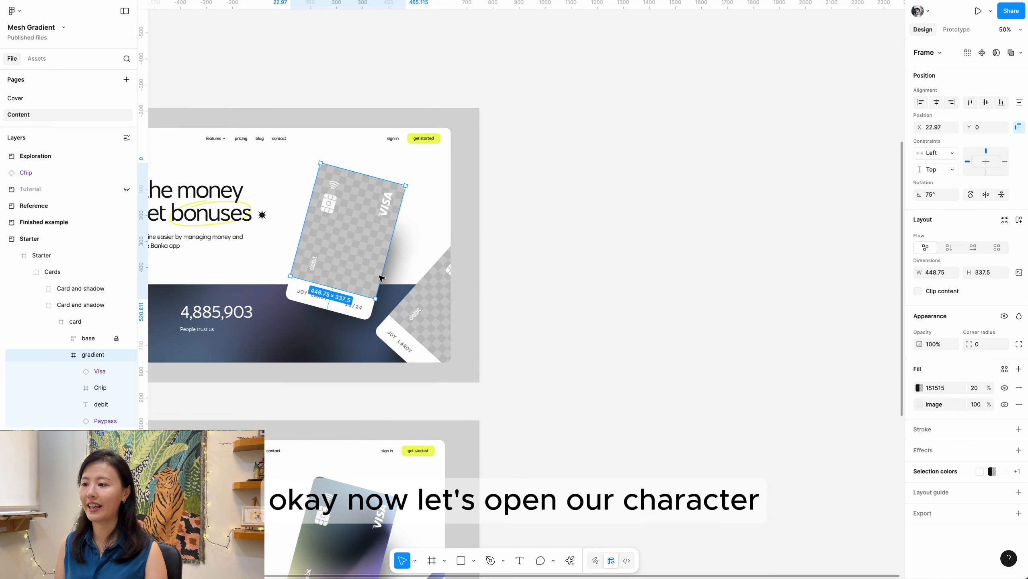
pyautogui.click(524, 269)
pyautogui.press('super+k')
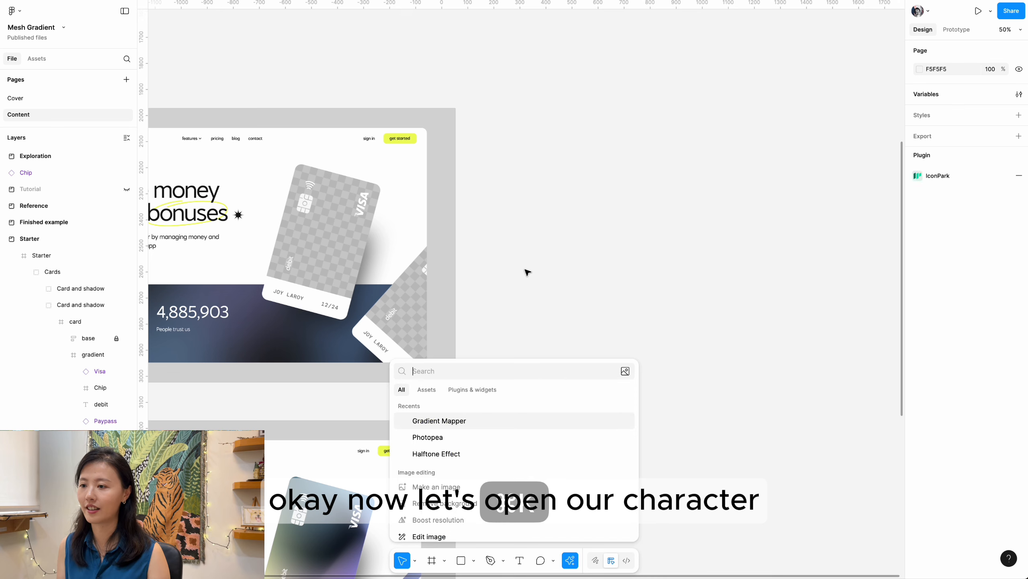
pyautogui.write('mesh')
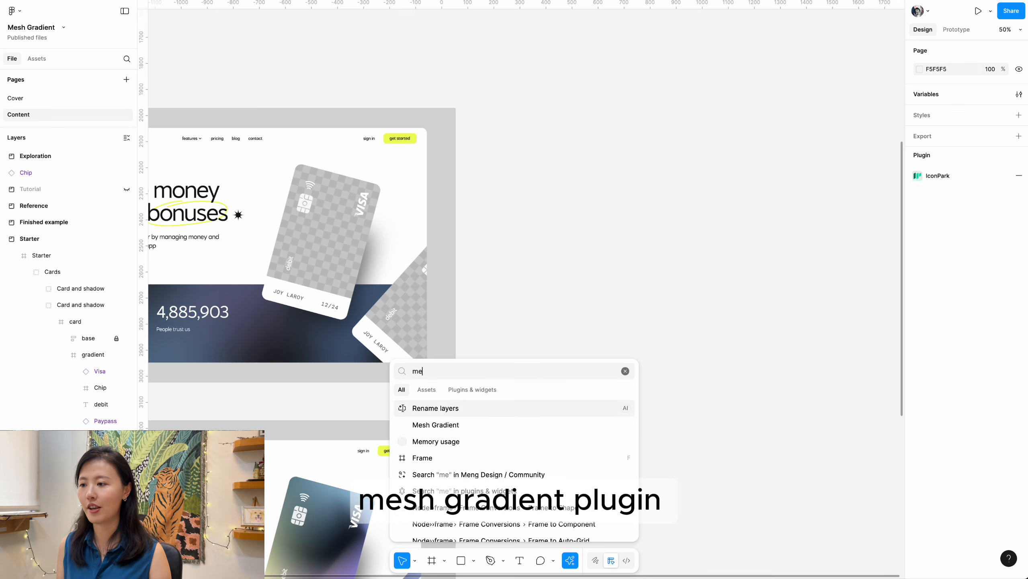
pyautogui.press('Return')
pyautogui.moveTo(704, 77); pyautogui.dragTo(633, 78)
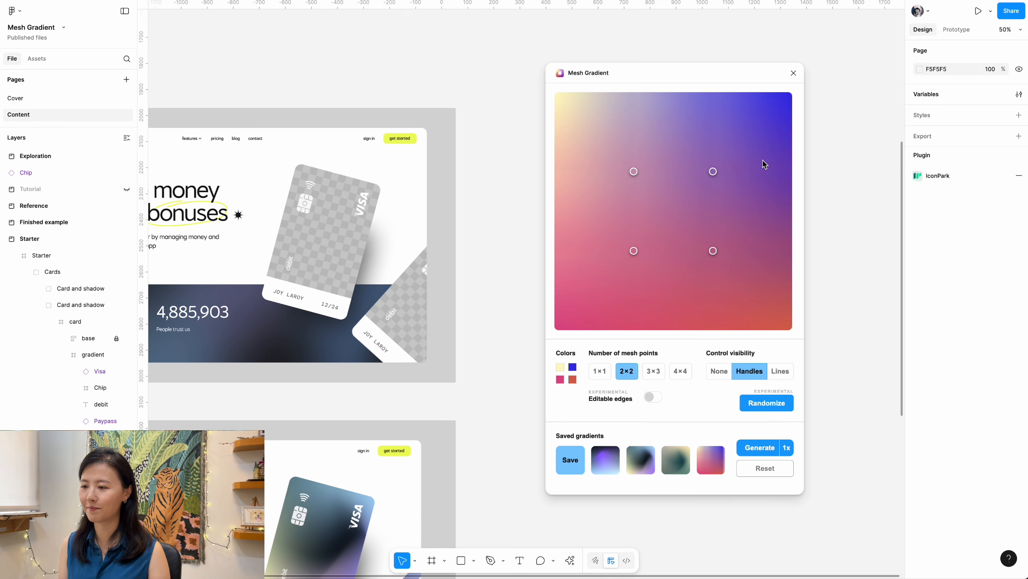
# - Try the mesh point counts 1×1, 2×2, 3×3 and 4×4 on the default gradient
pyautogui.click(599, 371)
pyautogui.click(628, 371)
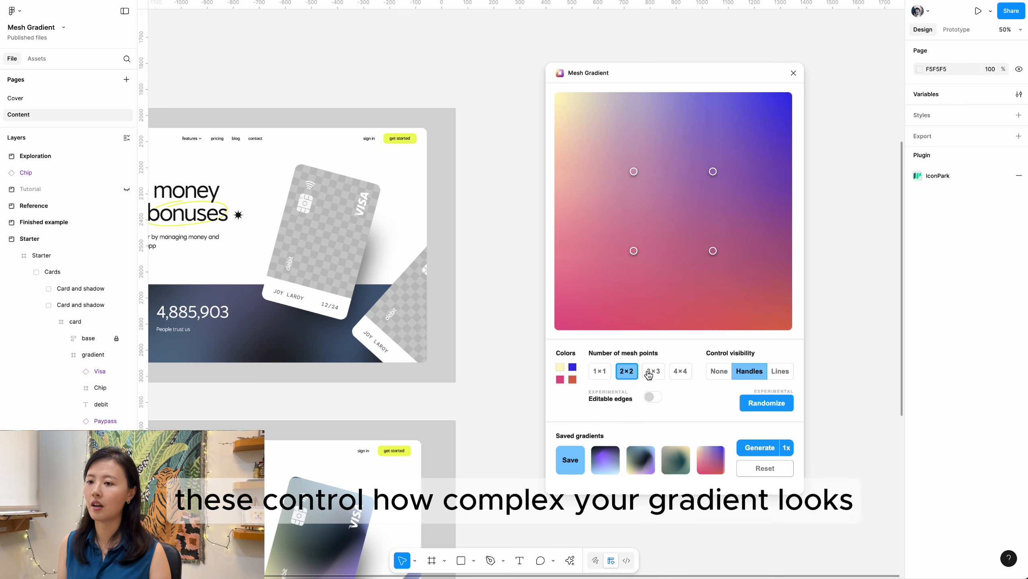
pyautogui.click(653, 371)
pyautogui.click(681, 372)
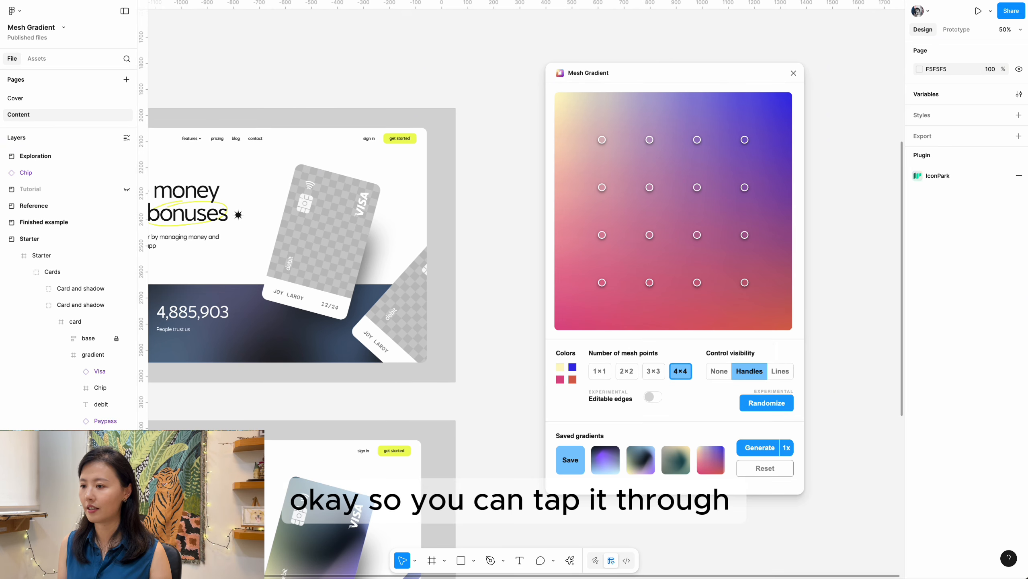
# - Randomize the gradient several times with 4×4 mesh points and again with 3×3 mesh points
pyautogui.click(766, 403)
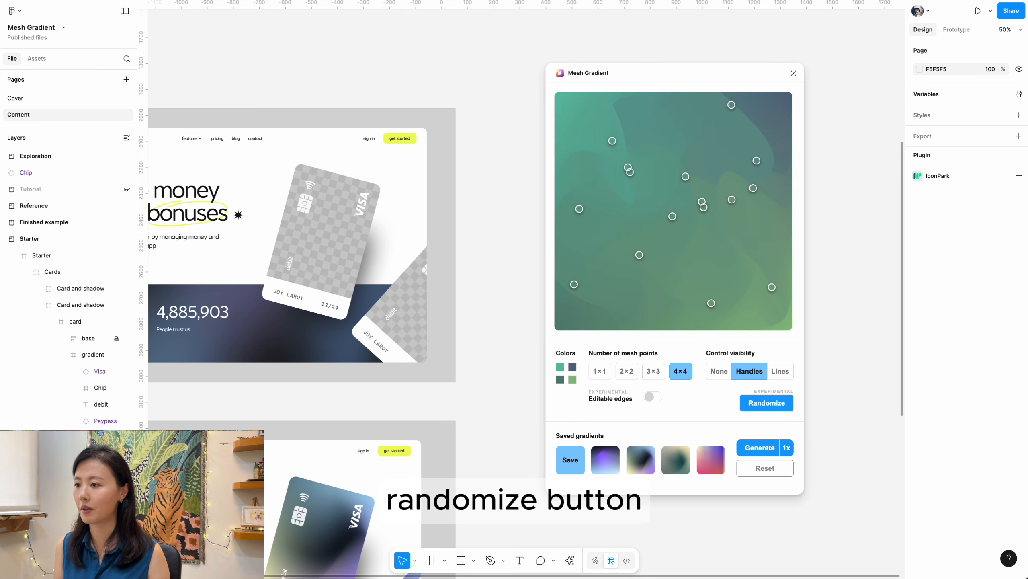
pyautogui.click(766, 403)
pyautogui.click(766, 403)
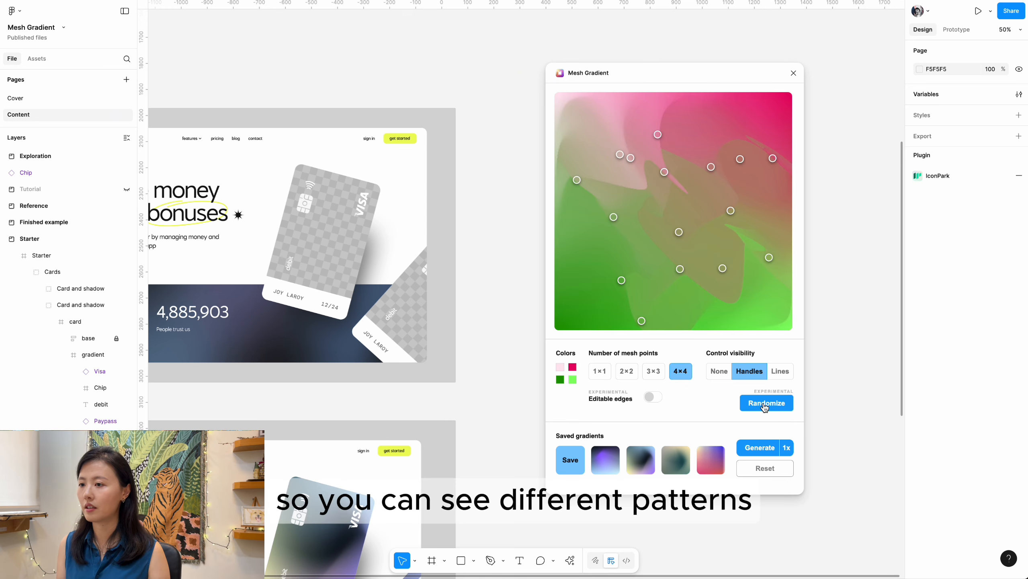
pyautogui.click(658, 372)
pyautogui.click(747, 404)
pyautogui.click(748, 404)
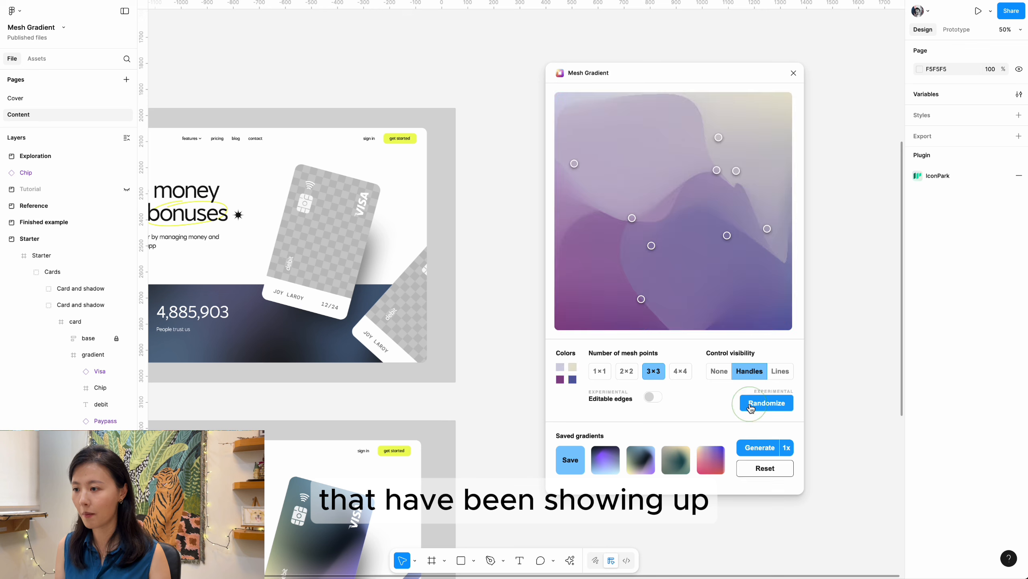
# - Randomize the gradient a few times with 2×2 mesh points and again with a 1×1 mesh
pyautogui.click(626, 371)
pyautogui.click(766, 403)
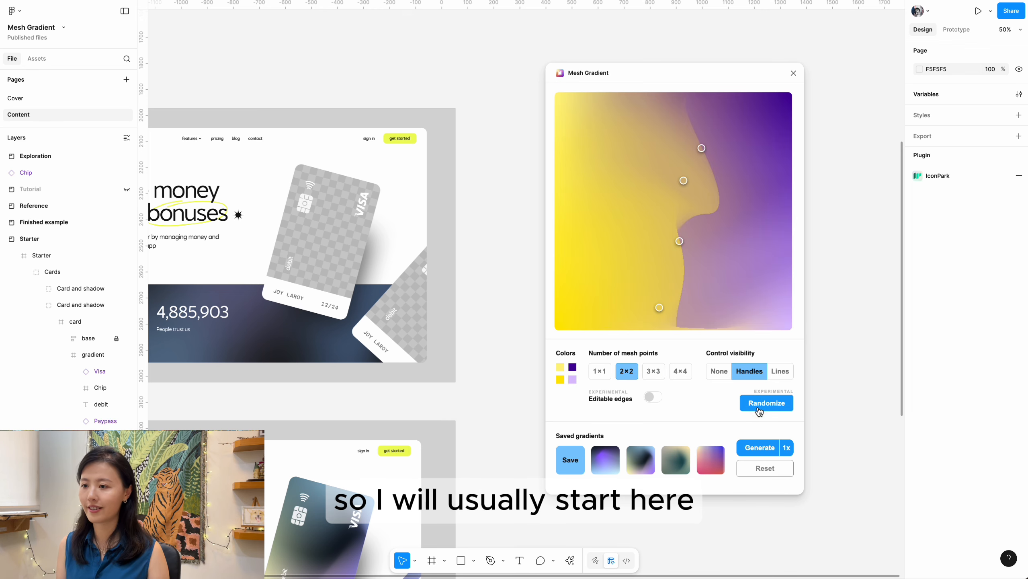
pyautogui.click(766, 403)
pyautogui.click(600, 371)
pyautogui.click(752, 403)
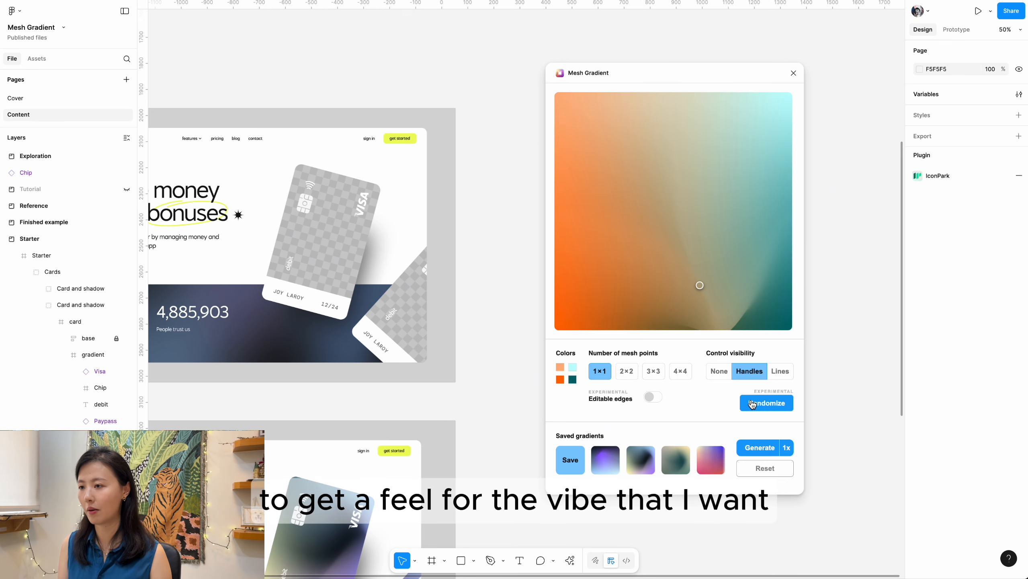
pyautogui.click(752, 403)
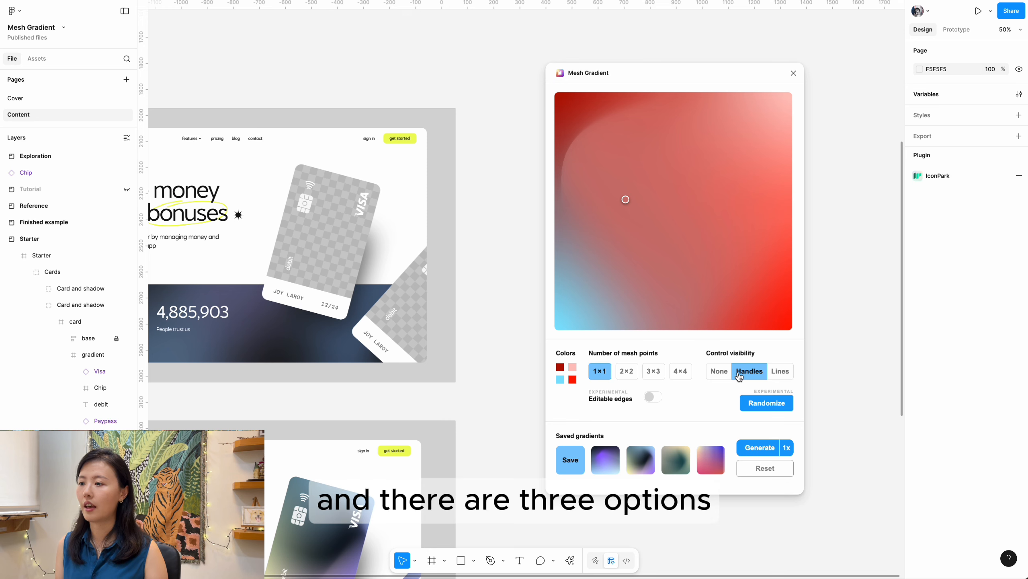
# - Compare the None, Handles and Lines control visibility on meshes up to 4×4, ending on Handles
pyautogui.click(715, 372)
pyautogui.click(748, 375)
pyautogui.click(780, 372)
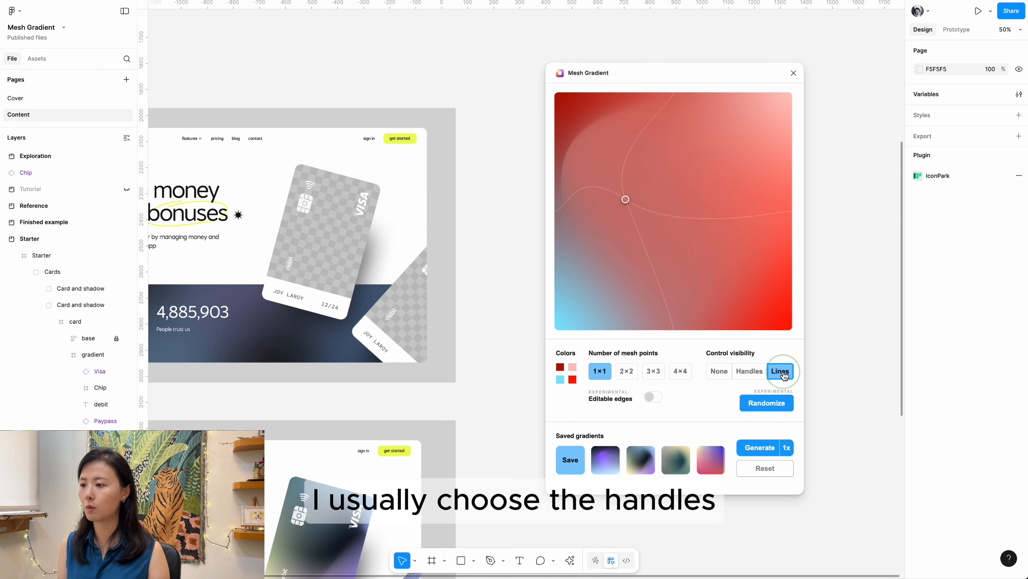
pyautogui.click(632, 373)
pyautogui.click(652, 372)
pyautogui.click(681, 372)
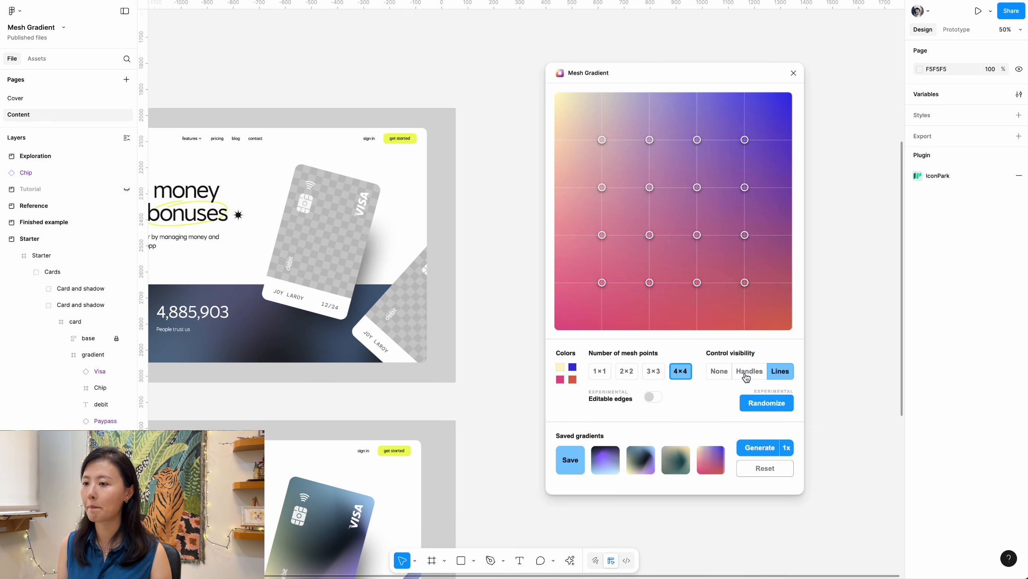
pyautogui.click(749, 372)
pyautogui.click(719, 372)
pyautogui.click(749, 372)
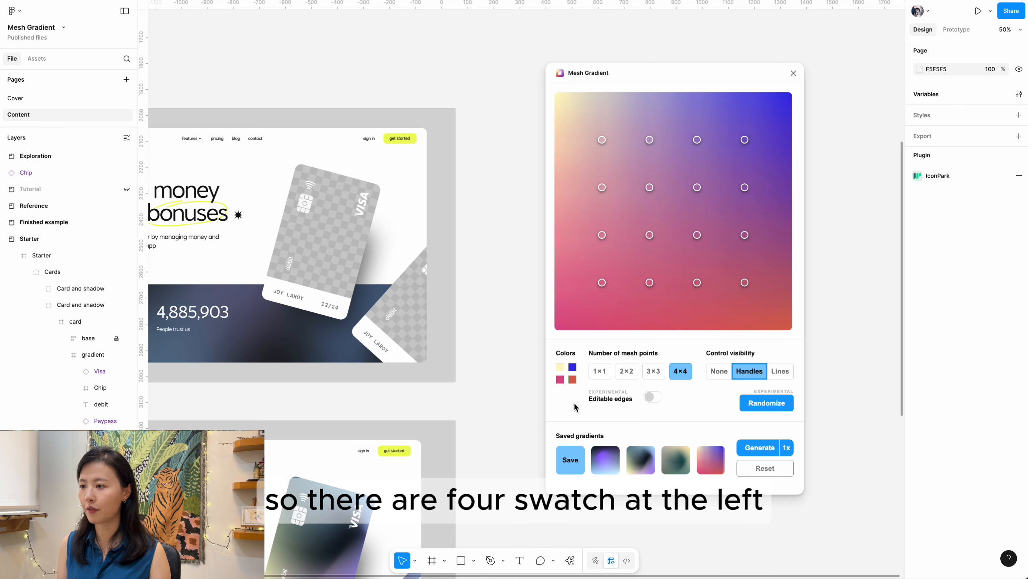
# - Try changing the yellow corner colour of the mesh gradient to a different shade
pyautogui.click(560, 367)
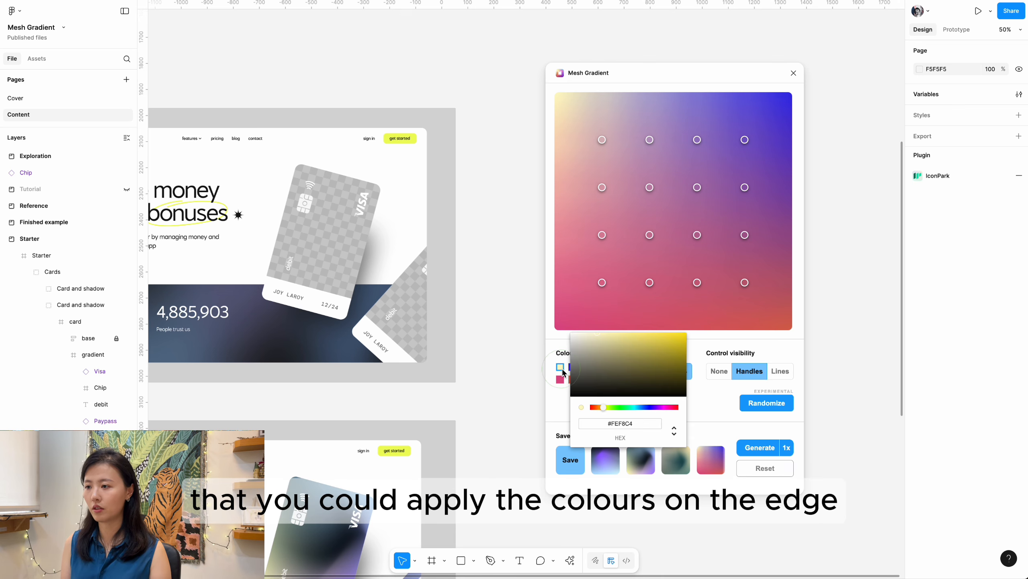
pyautogui.click(664, 352)
pyautogui.moveTo(663, 351)
pyautogui.mouseDown()
pyautogui.moveTo(664, 368)
pyautogui.moveTo(658, 360)
pyautogui.mouseUp()
pyautogui.click(559, 379)
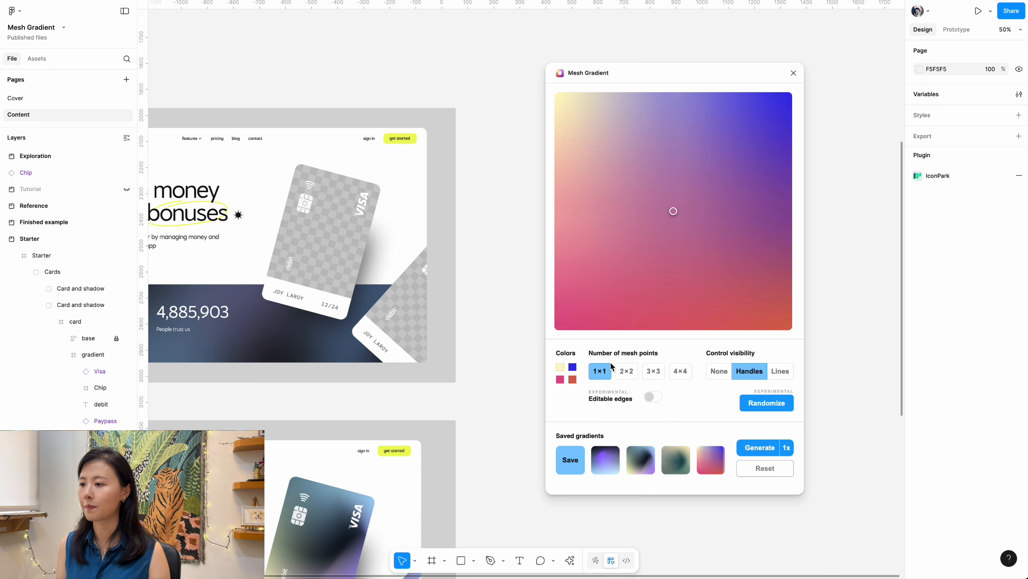
# - Step the mesh point count through 2×2, 3×3 and 4×4 and return it to 1×1
pyautogui.click(626, 371)
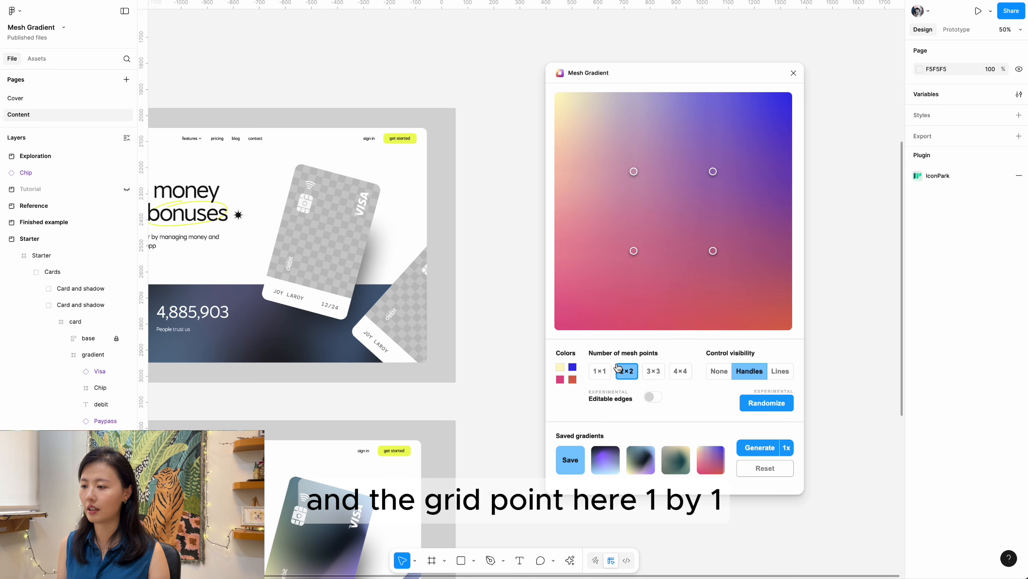
pyautogui.click(653, 369)
pyautogui.click(678, 378)
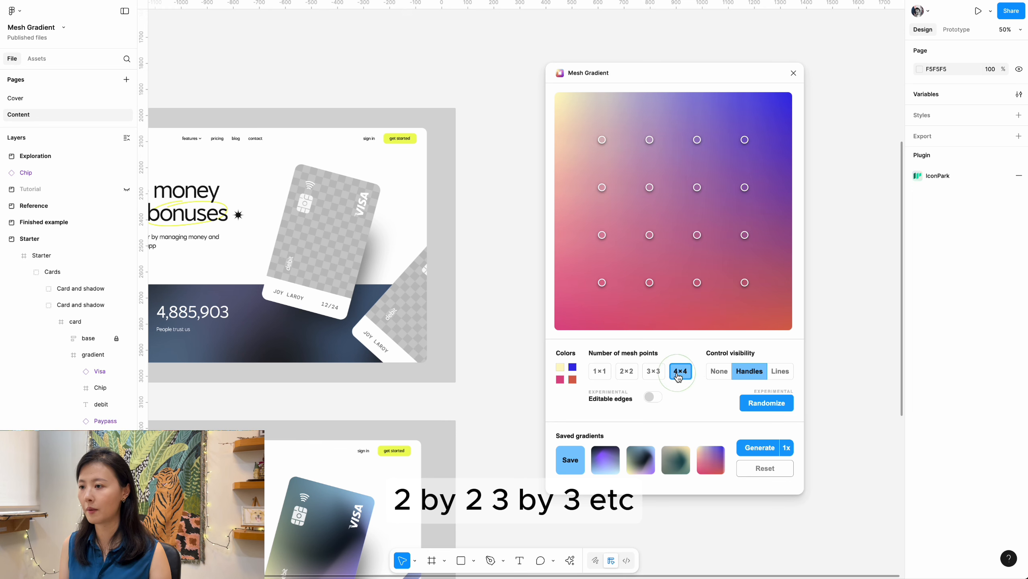
pyautogui.click(653, 373)
pyautogui.click(607, 377)
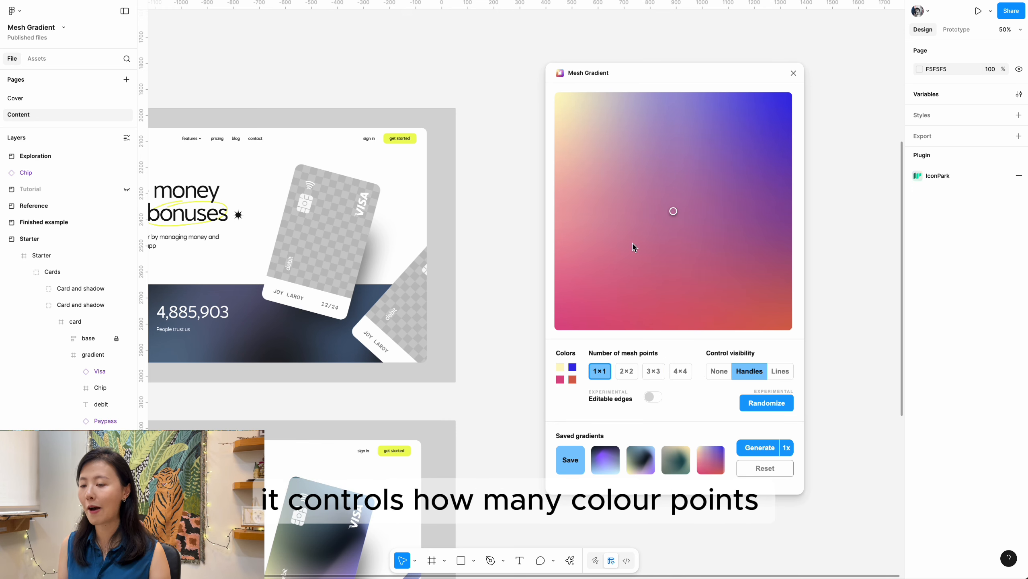
# - Recolour the single centre mesh point to bright cyan #4EE3FF
pyautogui.click(672, 212)
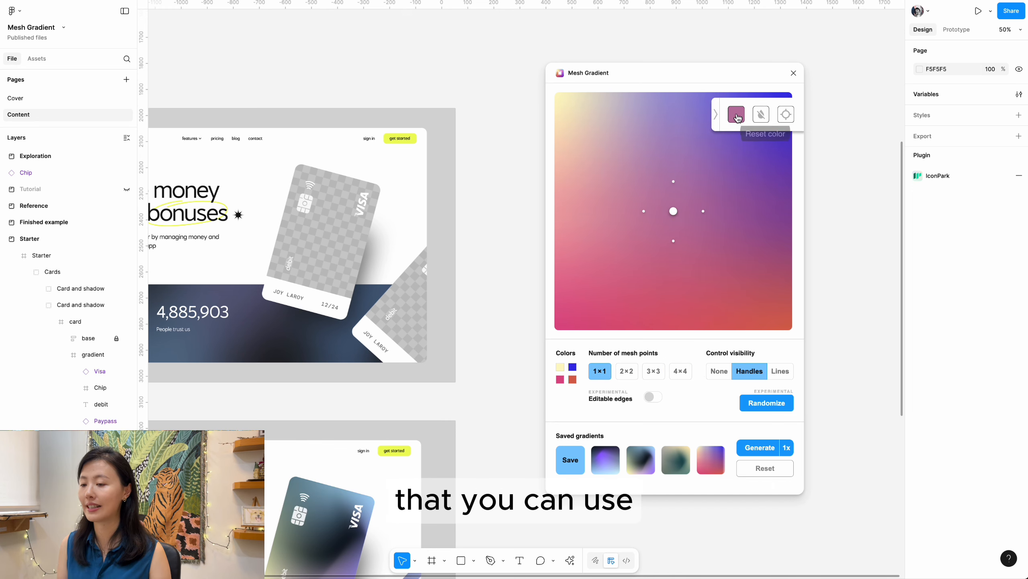
pyautogui.click(736, 114)
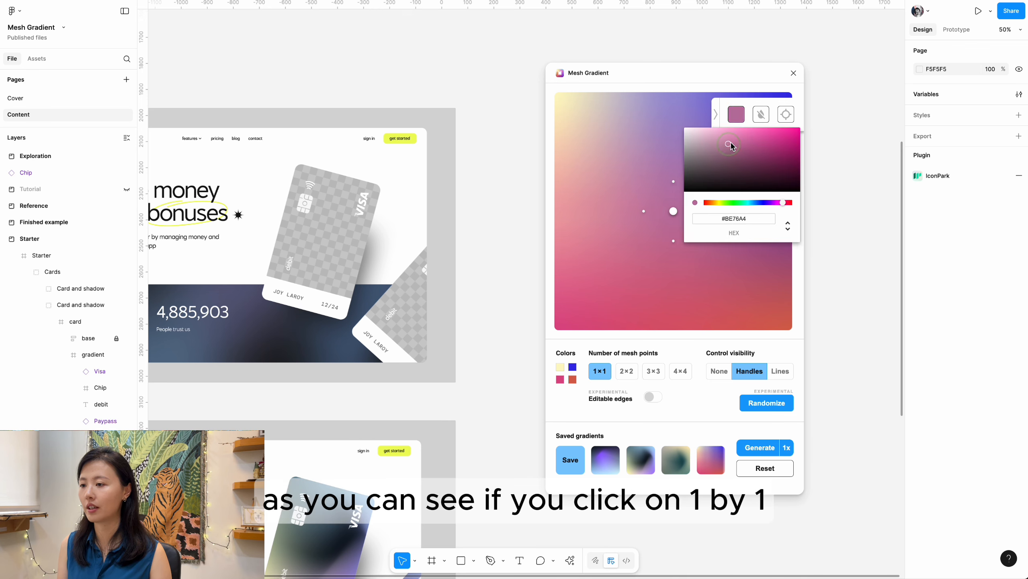
pyautogui.moveTo(728, 146); pyautogui.dragTo(767, 128)
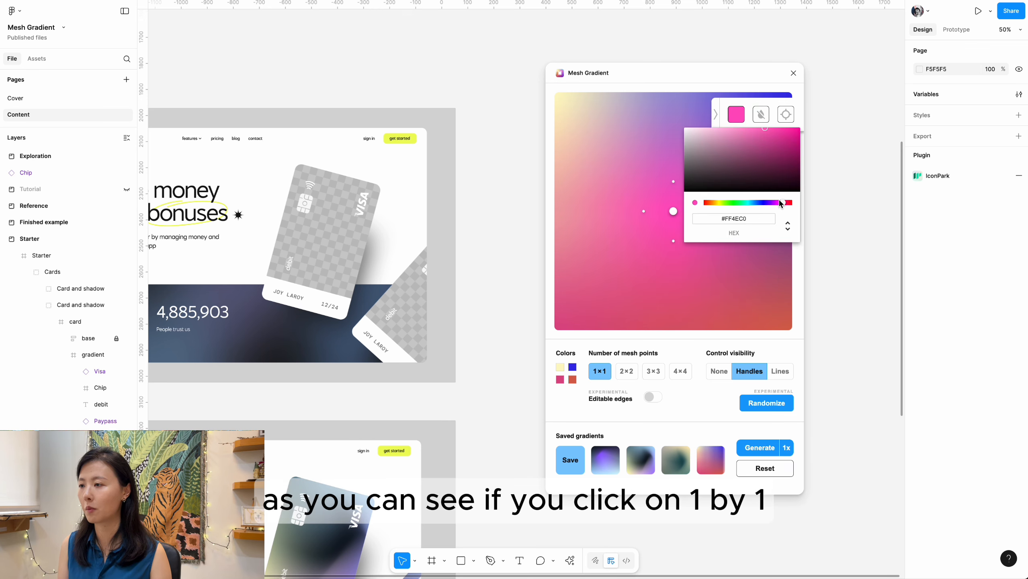
pyautogui.moveTo(781, 203); pyautogui.dragTo(750, 204)
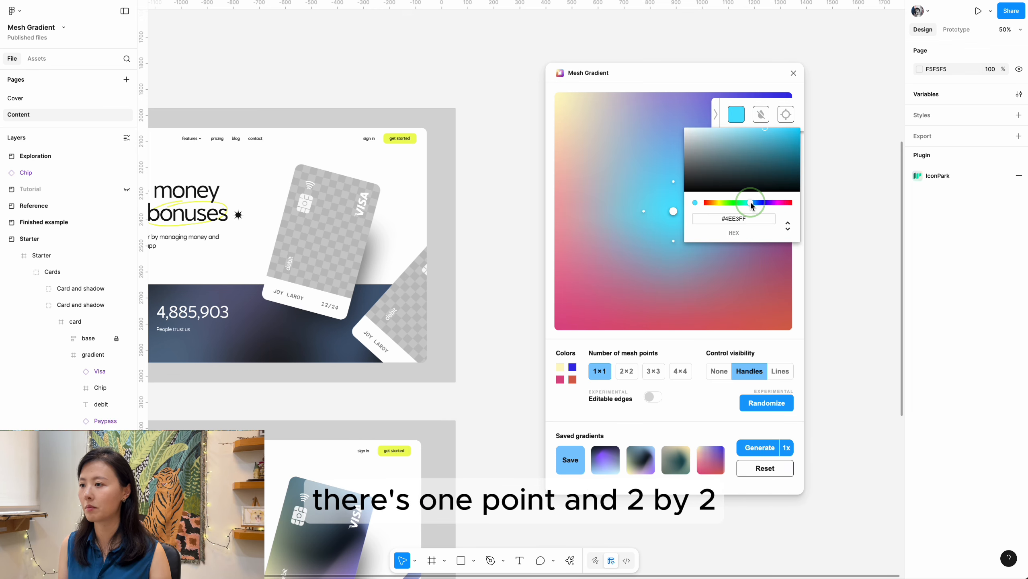
# - Switch the mesh to 2×2 points, discarding the colour change, and recolour the upper-right point to dark purple
pyautogui.click(624, 369)
pyautogui.click(645, 305)
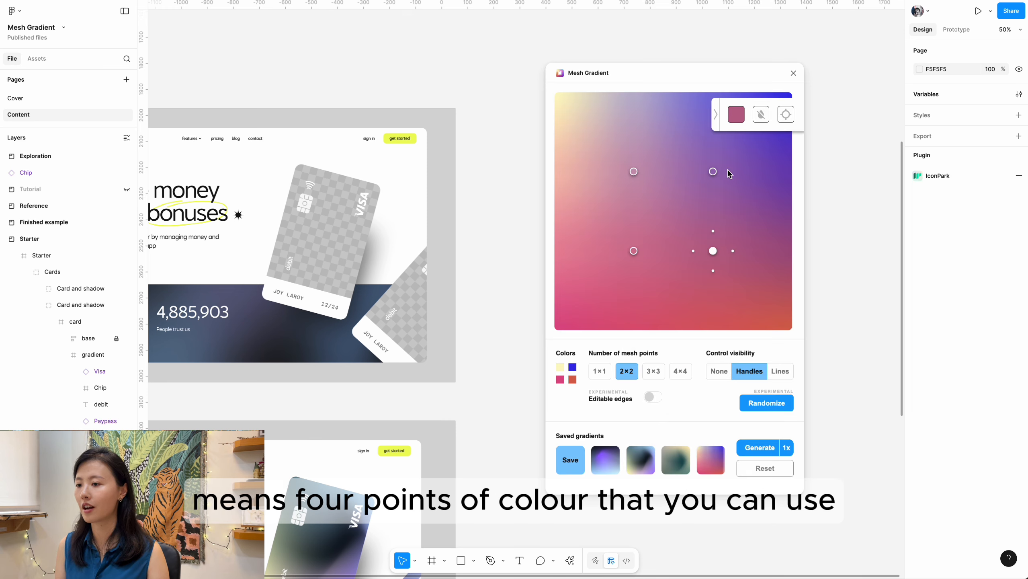
pyautogui.click(713, 171)
pyautogui.click(736, 118)
pyautogui.click(770, 166)
pyautogui.click(633, 250)
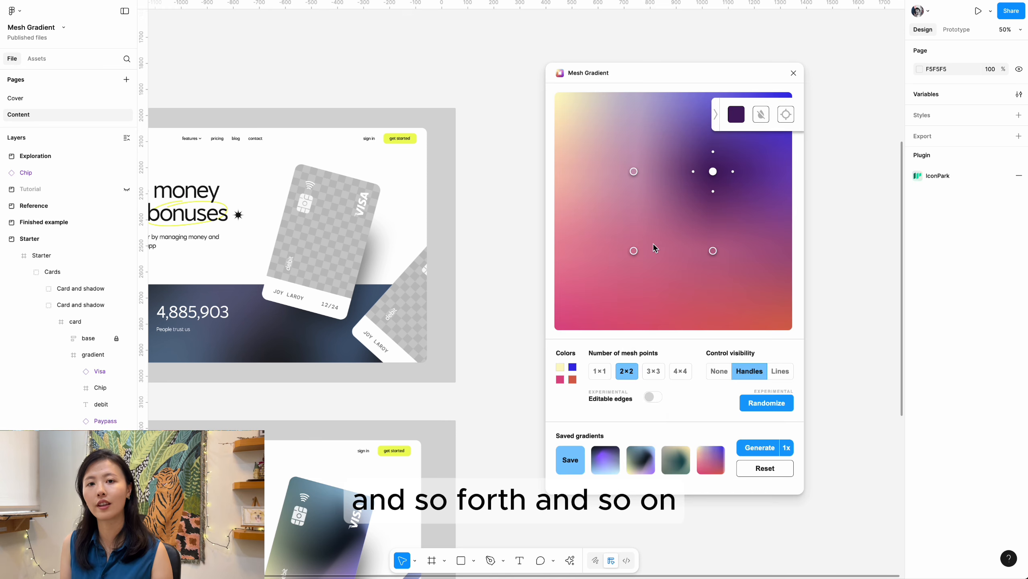
# - Recolour the lower-left mesh point to a near-black maroon
pyautogui.click(633, 250)
pyautogui.click(736, 114)
pyautogui.click(771, 184)
pyautogui.click(735, 293)
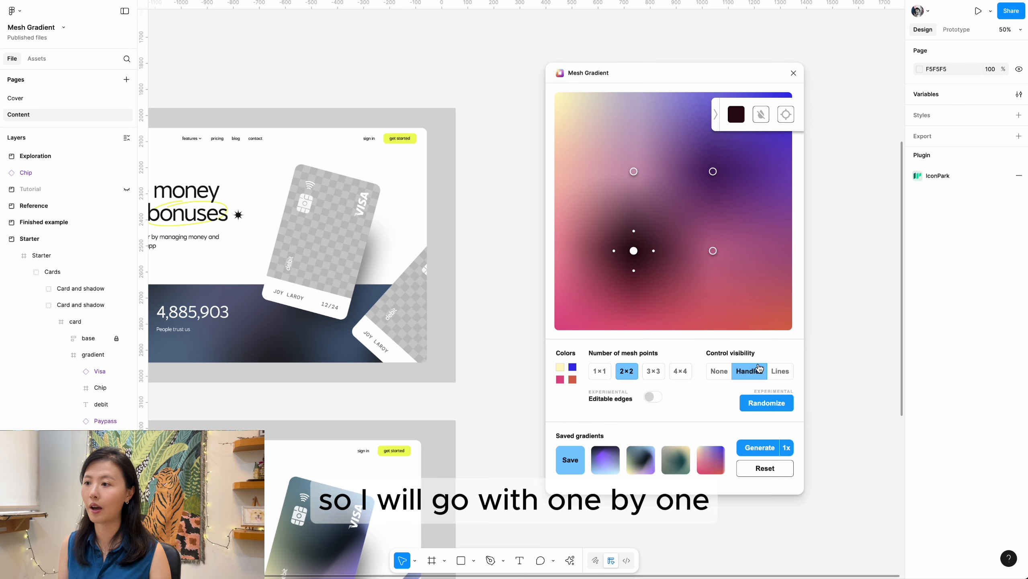
# - Set the mesh back to 1×1, discarding the edits, and randomize the gradient several times for new patterns and colours
pyautogui.click(599, 373)
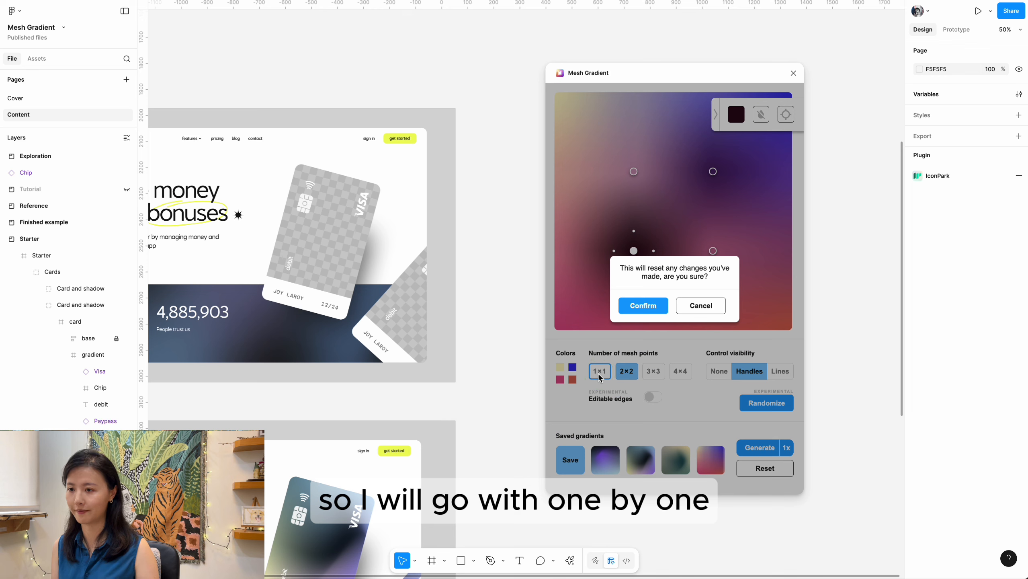
pyautogui.click(643, 305)
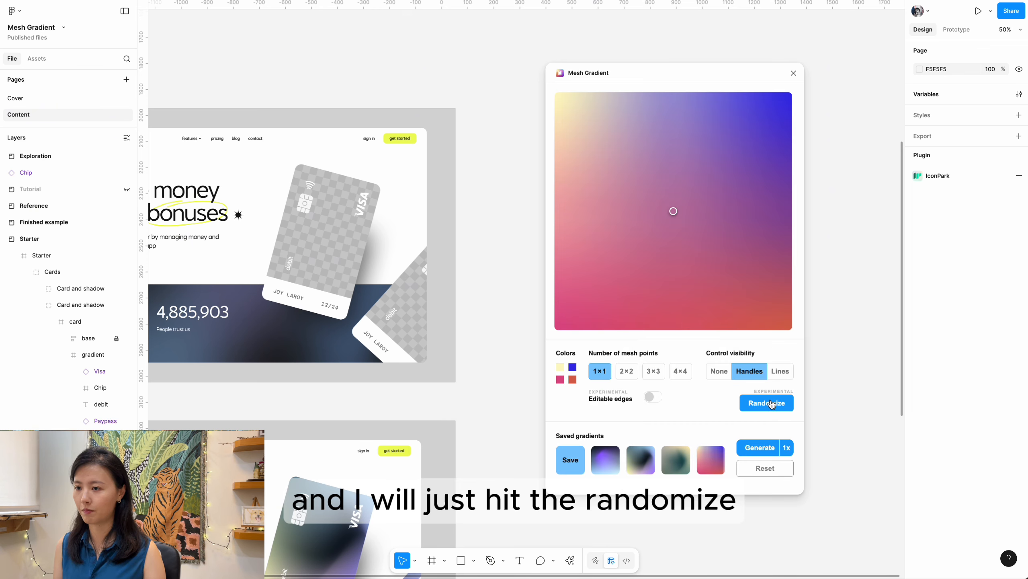
pyautogui.click(772, 405)
pyautogui.click(773, 406)
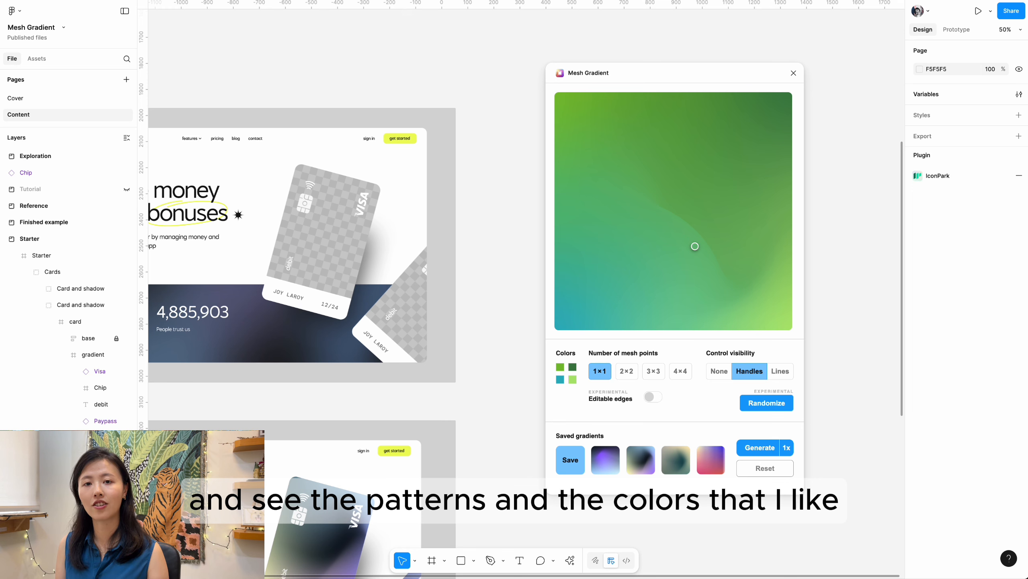
pyautogui.click(758, 409)
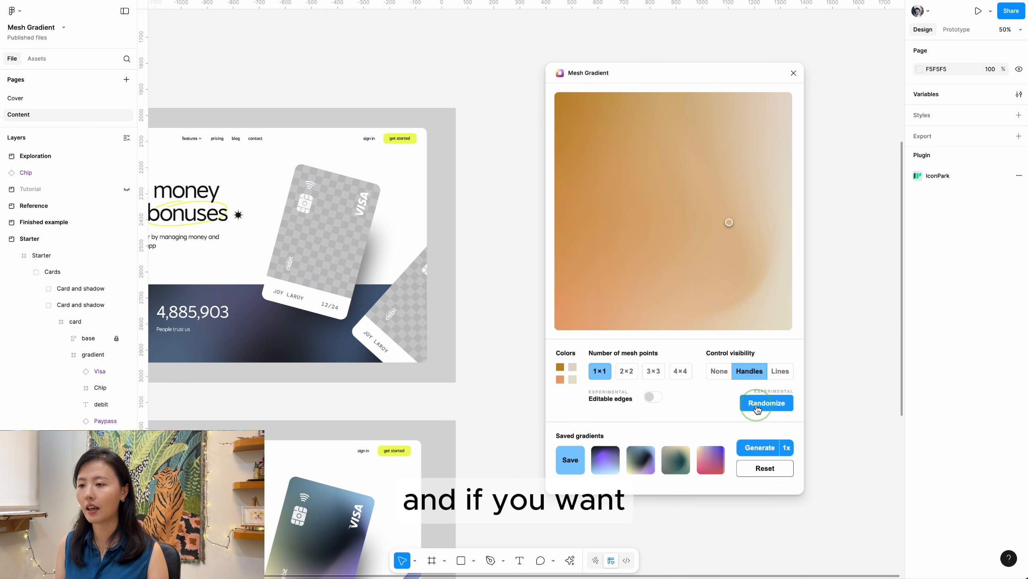
# - Randomize the 1×1 mesh gradient repeatedly and settle on the red pattern with a pale green corner
pyautogui.click(757, 410)
pyautogui.click(758, 409)
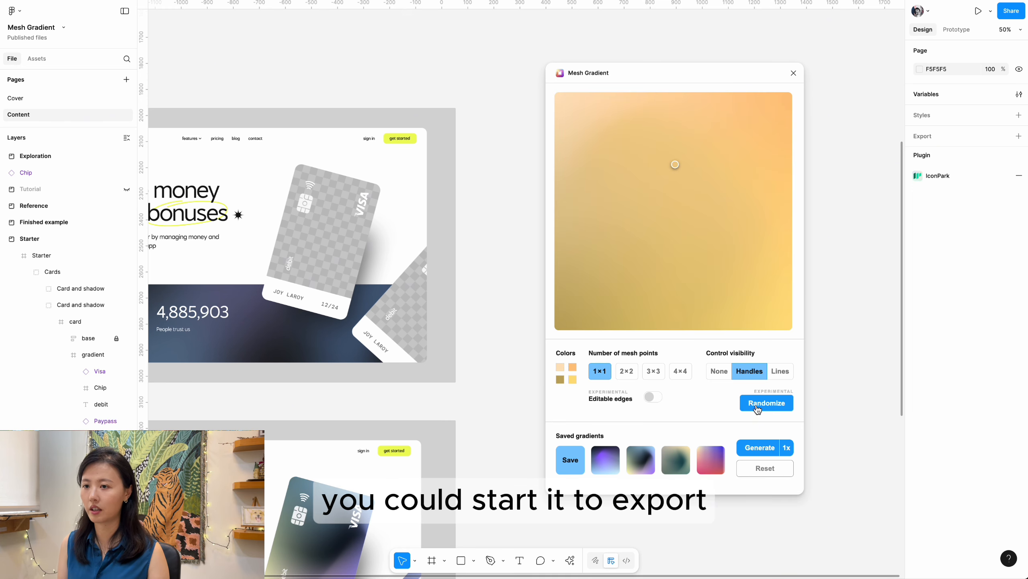
pyautogui.click(758, 409)
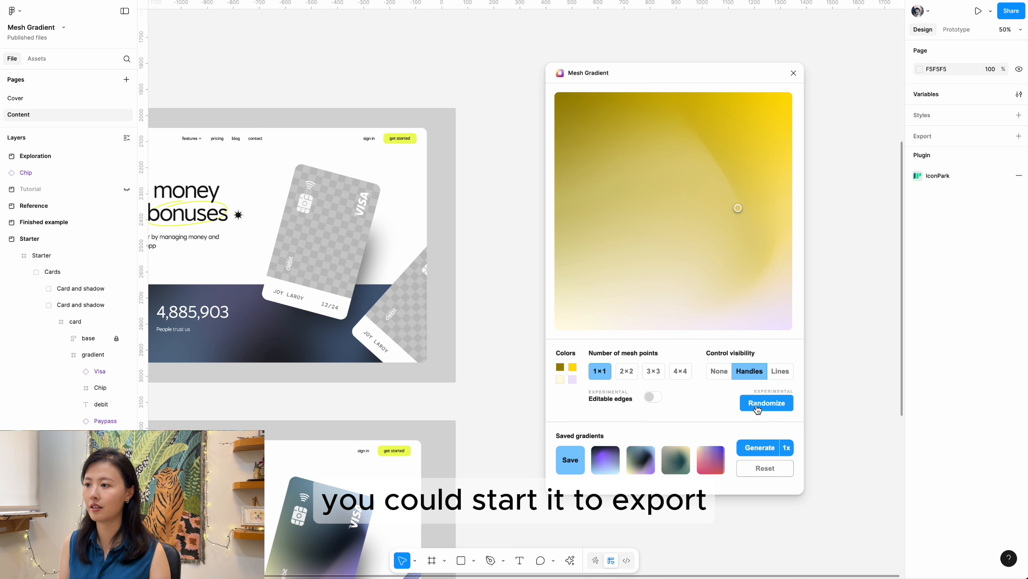
pyautogui.click(757, 410)
pyautogui.click(757, 409)
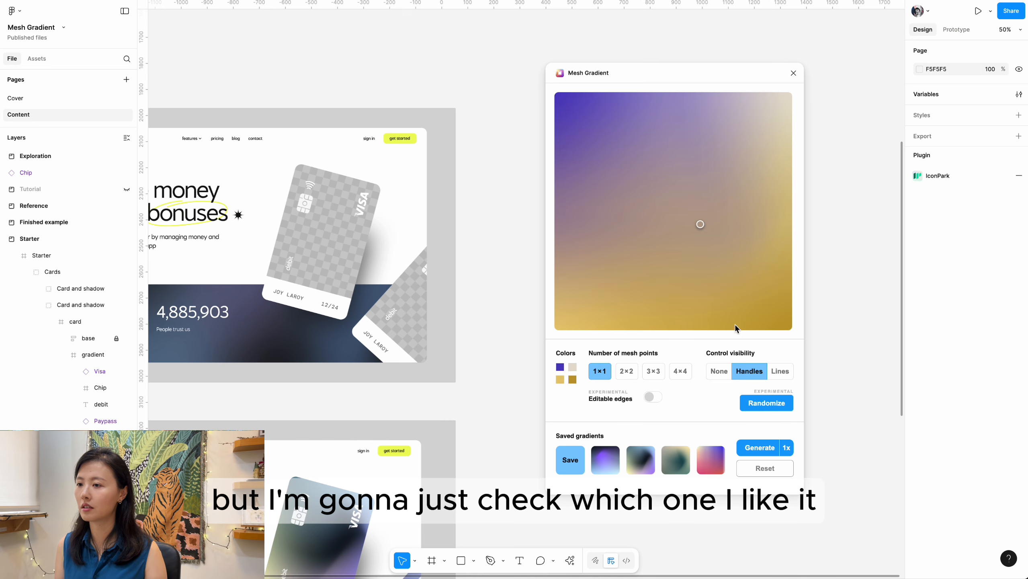
pyautogui.click(758, 409)
pyautogui.click(758, 409)
pyautogui.click(757, 409)
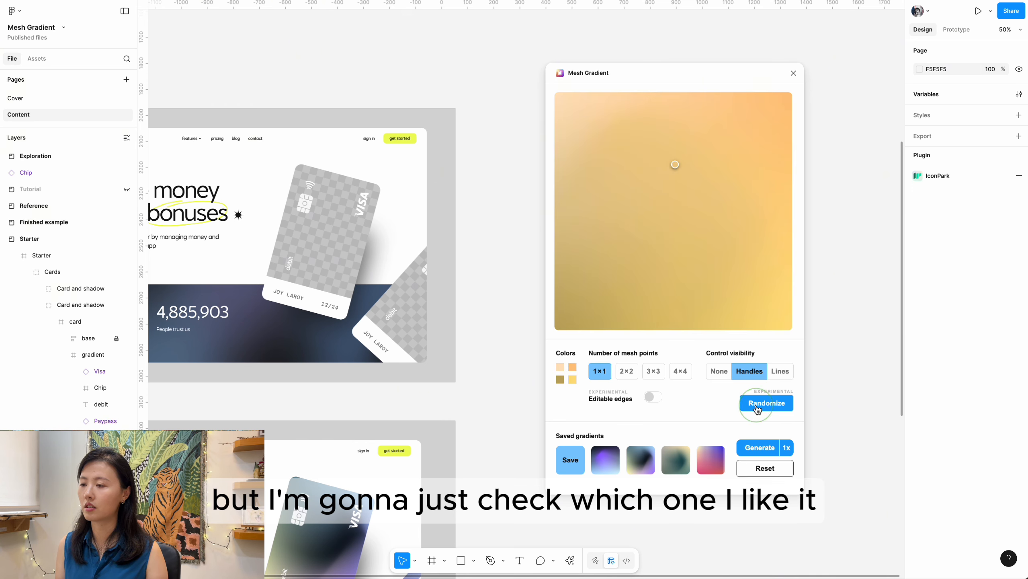
pyautogui.click(758, 409)
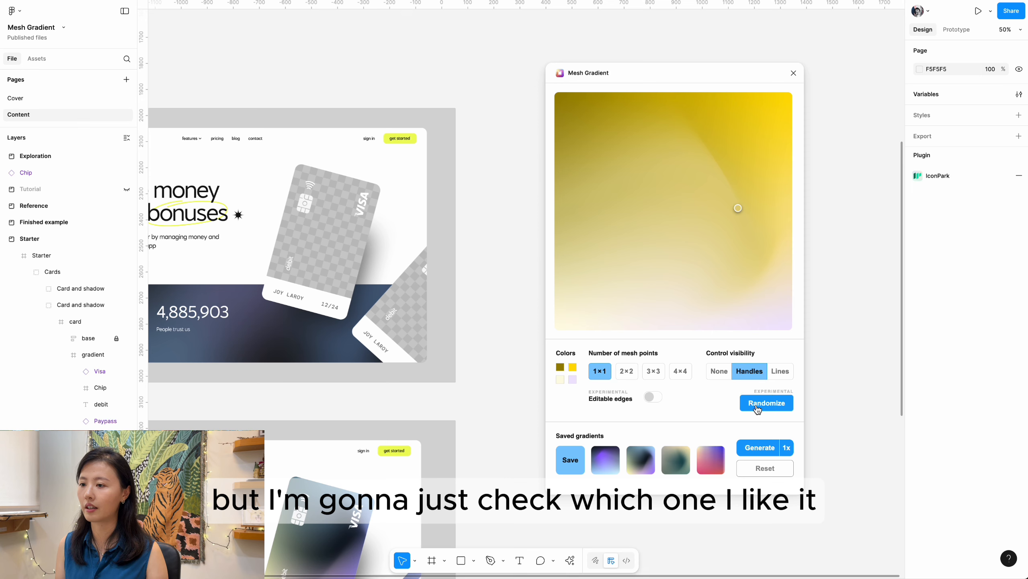
pyautogui.click(758, 409)
pyautogui.click(758, 409)
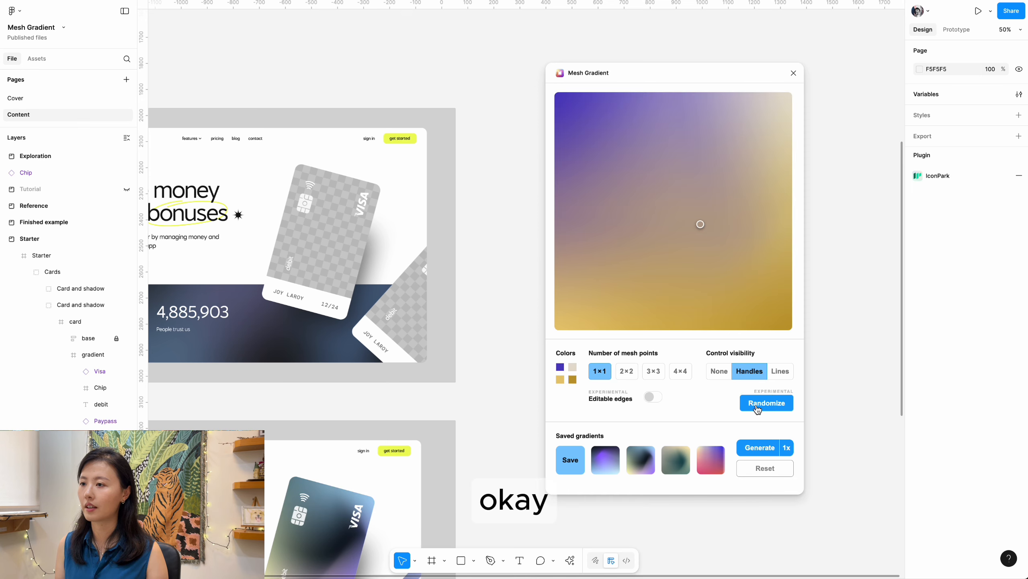
pyautogui.click(760, 406)
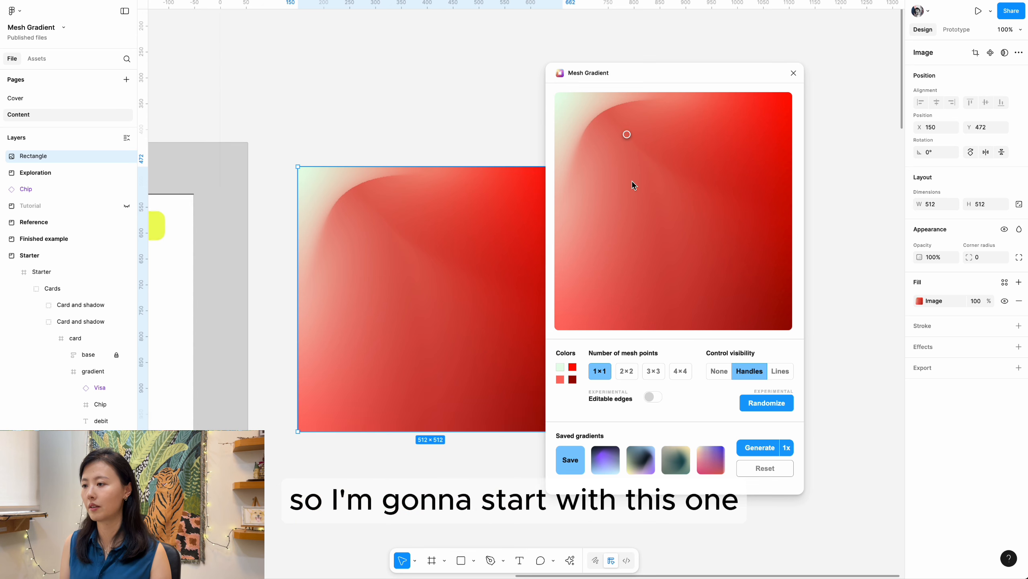
# - Recolour the gradient's upper-left corner to light green and its lower-left corner to light orange
pyautogui.click(560, 368)
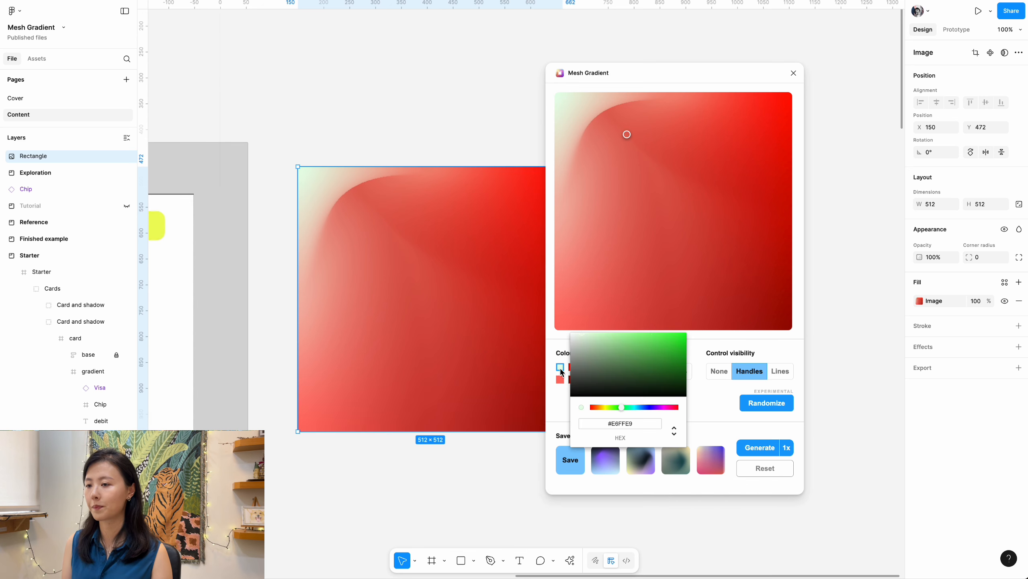
pyautogui.click(644, 339)
pyautogui.moveTo(644, 339); pyautogui.dragTo(587, 335)
pyautogui.click(560, 379)
pyautogui.click(560, 379)
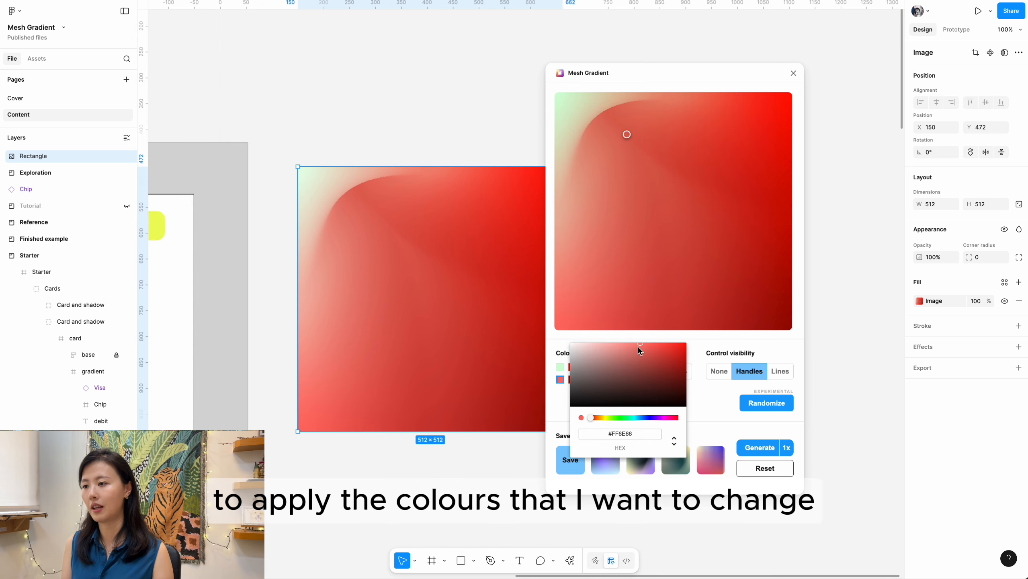
pyautogui.click(602, 418)
pyautogui.moveTo(602, 418); pyautogui.dragTo(599, 418)
pyautogui.click(561, 403)
# - Recolour the gradient's upper-right corner to coral red and its lower-right corner to soft green
pyautogui.click(572, 367)
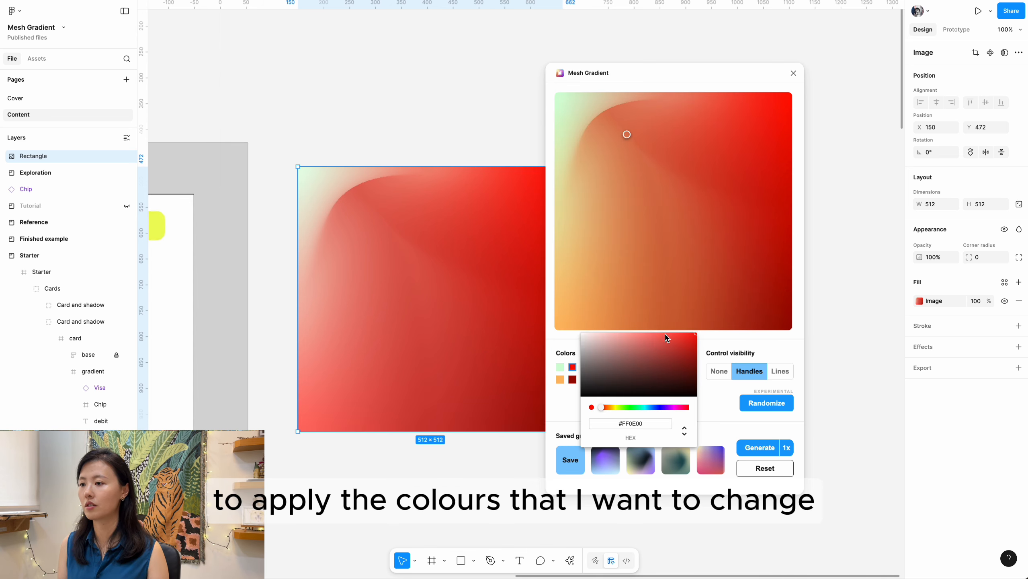
pyautogui.moveTo(664, 334); pyautogui.dragTo(654, 333)
pyautogui.click(572, 379)
pyautogui.click(572, 380)
pyautogui.click(627, 418)
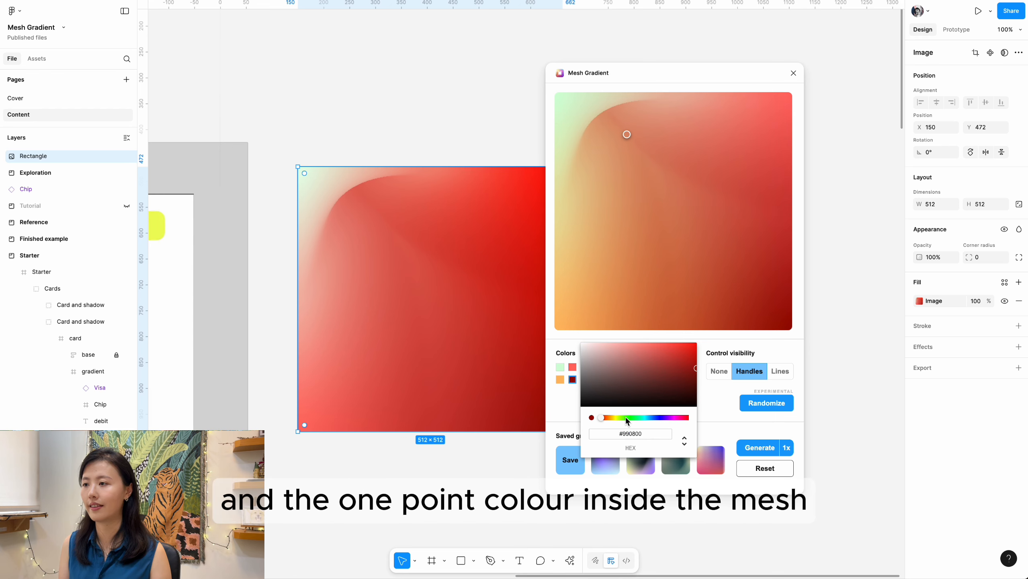
pyautogui.click(695, 369)
pyautogui.moveTo(694, 370); pyautogui.dragTo(631, 358)
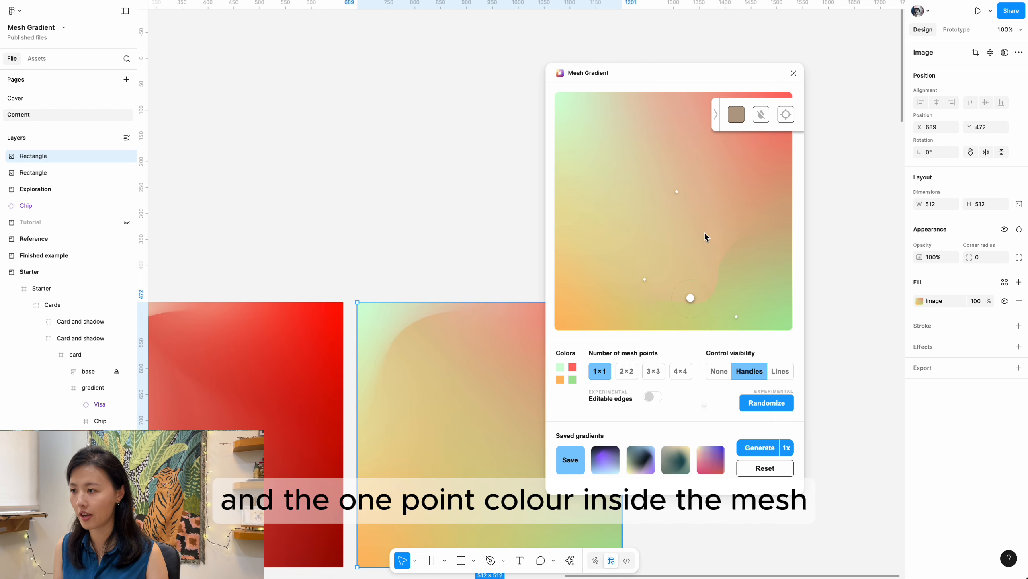
# - Recolour the inner mesh point to dark brown #3A2819
pyautogui.click(736, 114)
pyautogui.click(743, 135)
pyautogui.click(751, 178)
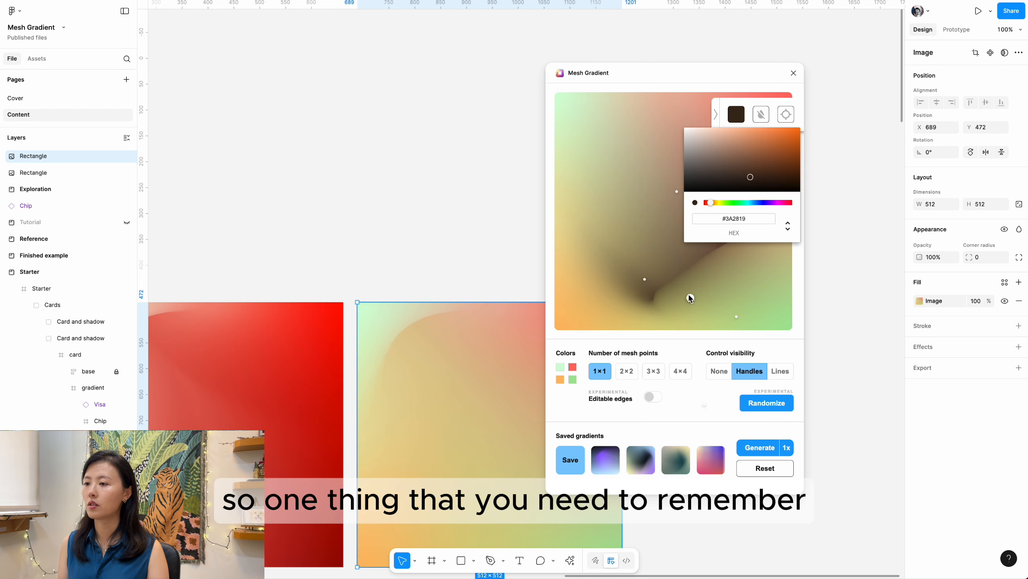
pyautogui.click(684, 273)
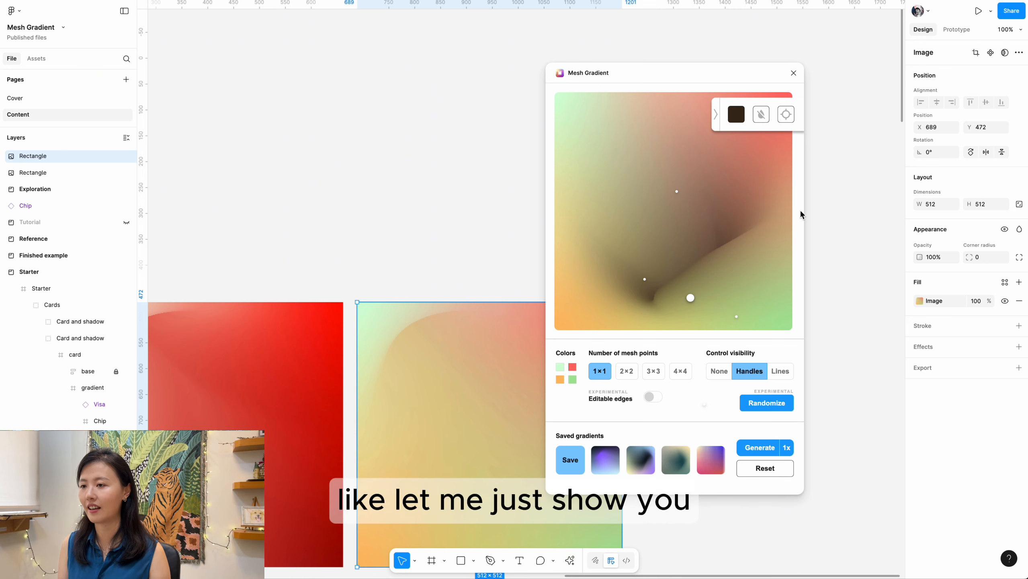
# - Reset the mesh gradient, discarding the dark brown point, and select the inner mesh point of the new pattern
pyautogui.click(765, 468)
pyautogui.click(640, 303)
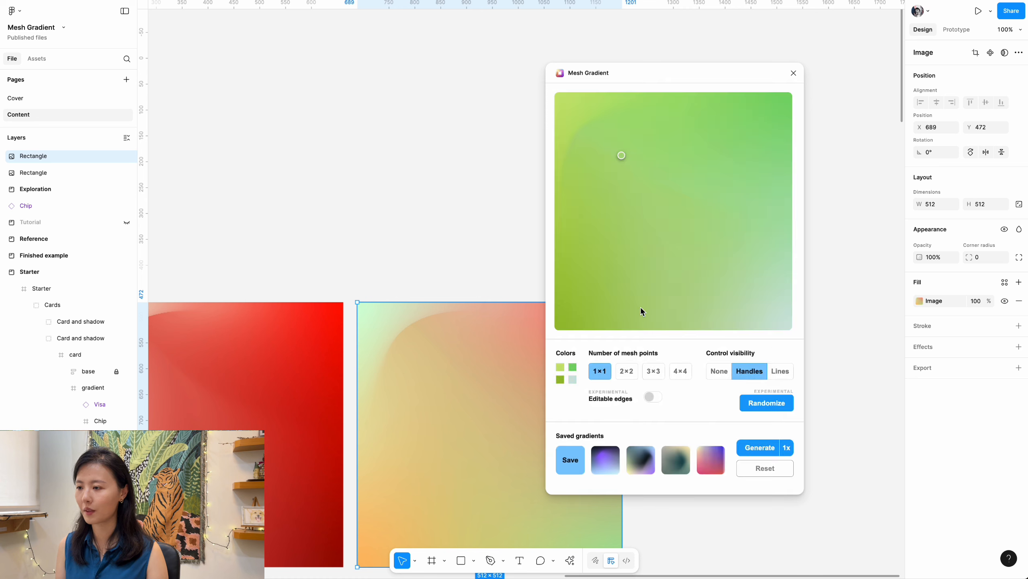
pyautogui.click(622, 156)
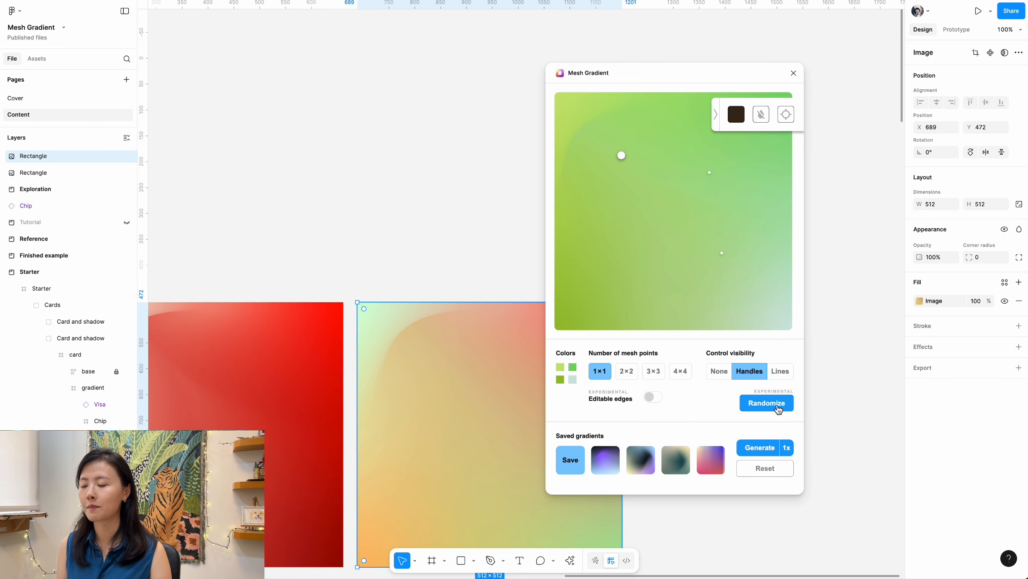
# - Randomize the mesh gradient repeatedly to find another starting pattern and colour combination
pyautogui.click(772, 404)
pyautogui.click(772, 405)
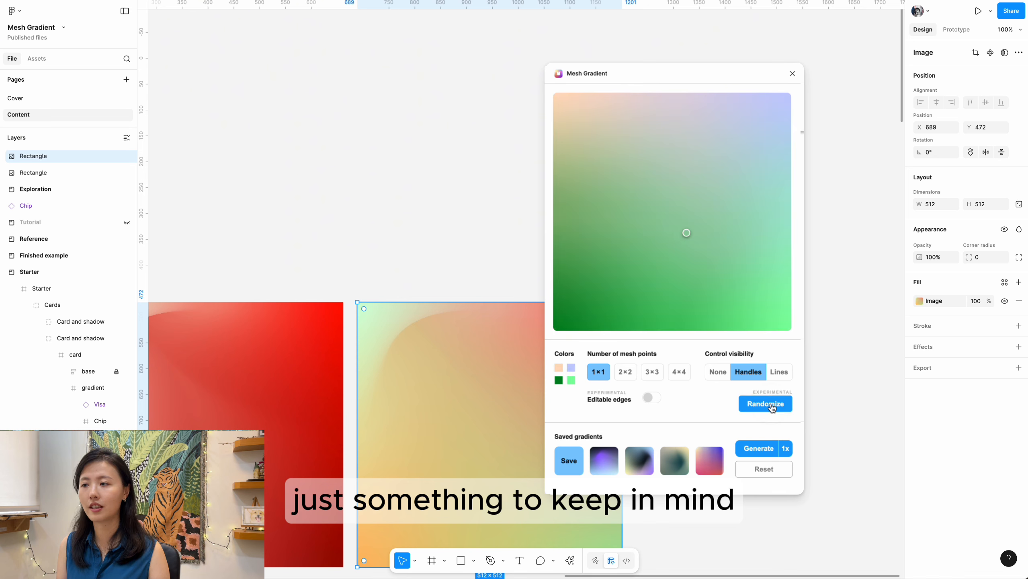
pyautogui.click(773, 405)
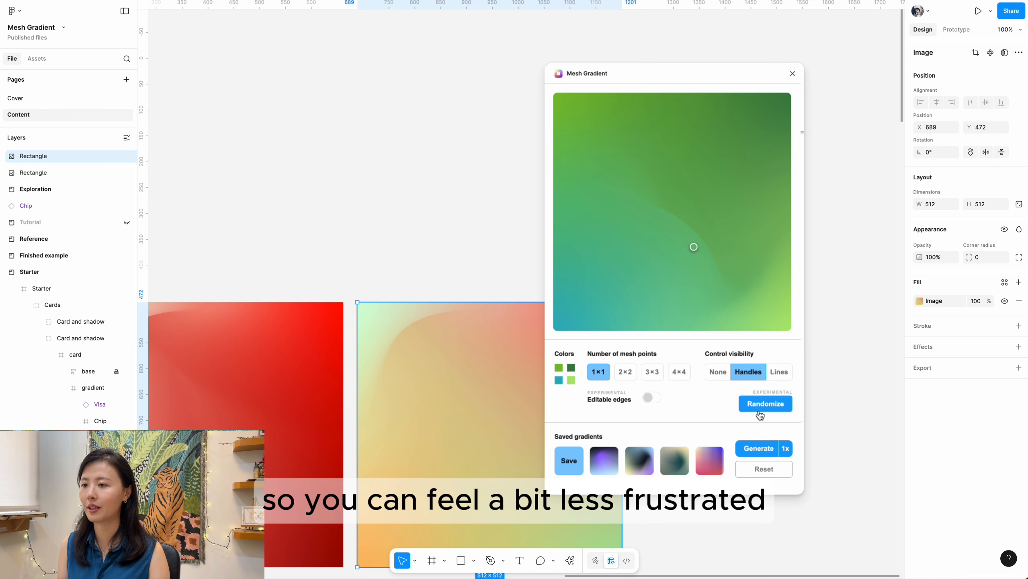
pyautogui.click(756, 410)
pyautogui.click(756, 411)
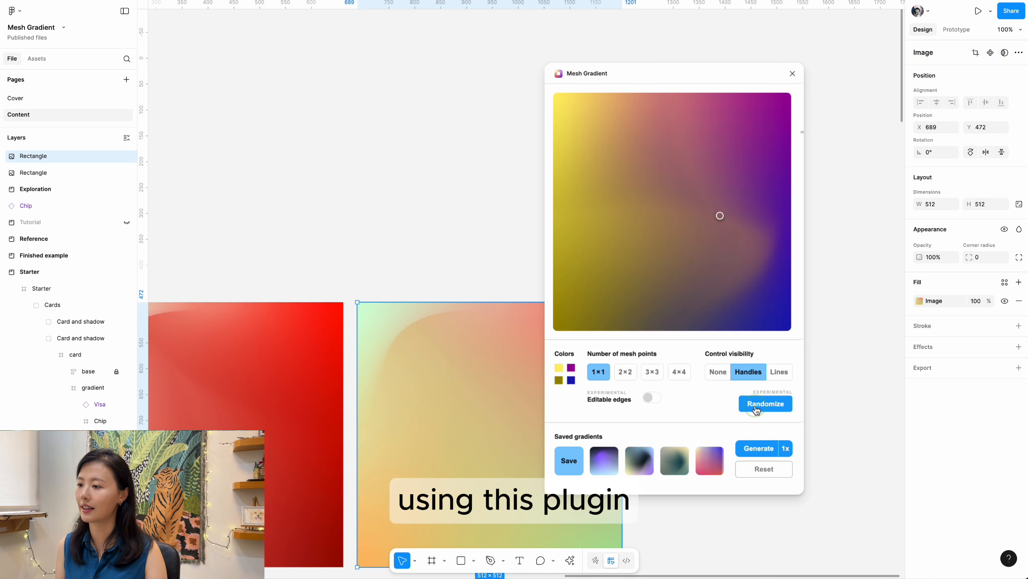
pyautogui.click(756, 410)
pyautogui.click(755, 410)
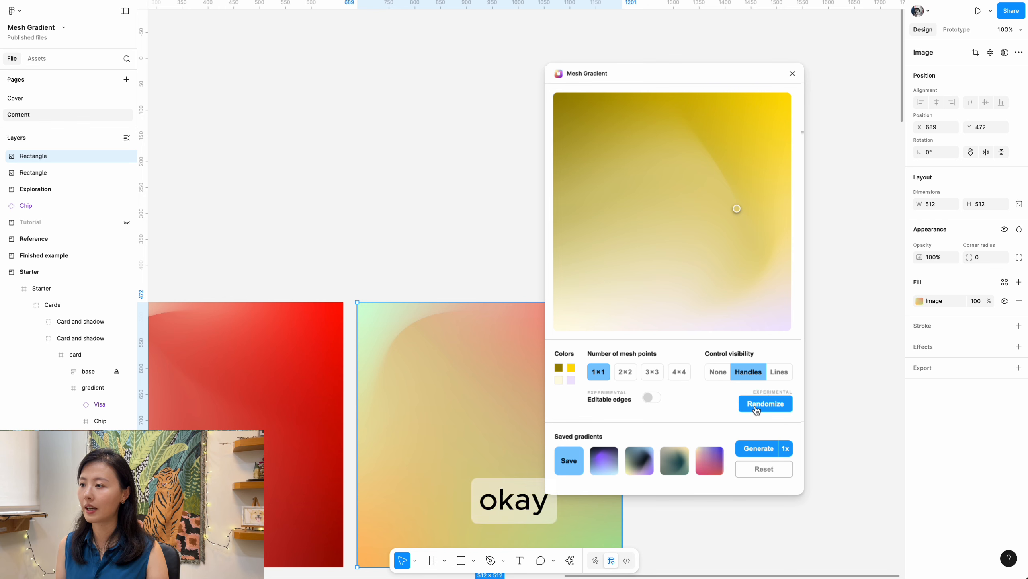
pyautogui.click(756, 411)
pyautogui.click(756, 410)
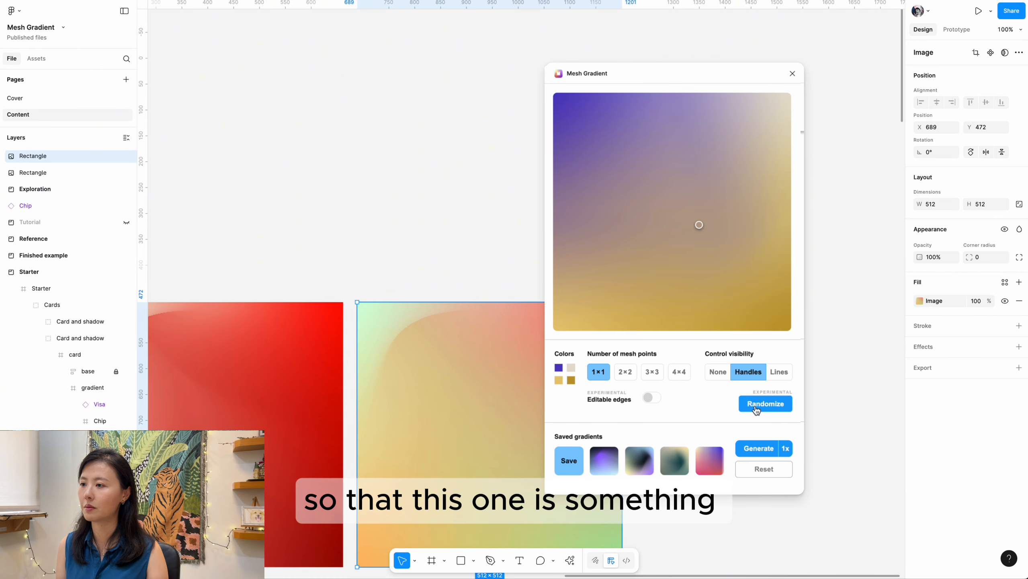
pyautogui.click(756, 411)
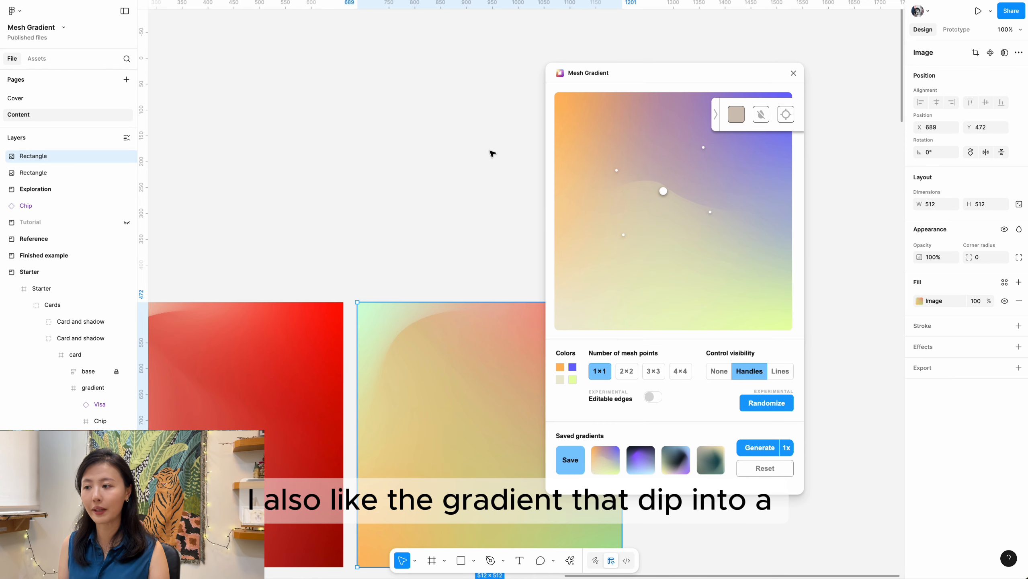
# - Darken the inner mesh point, move it below the gradient's centre, and reshape the curves with its handles
pyautogui.click(737, 117)
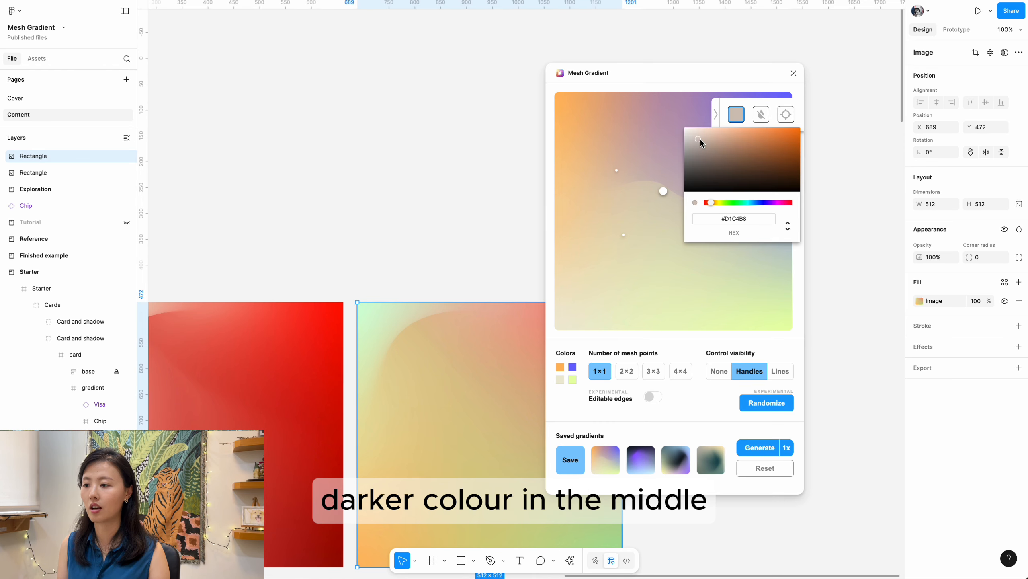
pyautogui.moveTo(700, 139); pyautogui.dragTo(774, 177)
pyautogui.click(728, 203)
pyautogui.moveTo(624, 235); pyautogui.dragTo(704, 193)
pyautogui.moveTo(631, 262)
pyautogui.mouseDown()
pyautogui.moveTo(663, 251)
pyautogui.moveTo(648, 256)
pyautogui.mouseUp()
pyautogui.moveTo(581, 320); pyautogui.dragTo(565, 329)
pyautogui.moveTo(660, 298); pyautogui.dragTo(657, 289)
pyautogui.moveTo(731, 183); pyautogui.dragTo(750, 255)
# - Change the inner mesh point's colour to a muted dark slate blue
pyautogui.click(736, 115)
pyautogui.click(753, 202)
pyautogui.click(751, 245)
pyautogui.click(735, 114)
pyautogui.click(773, 168)
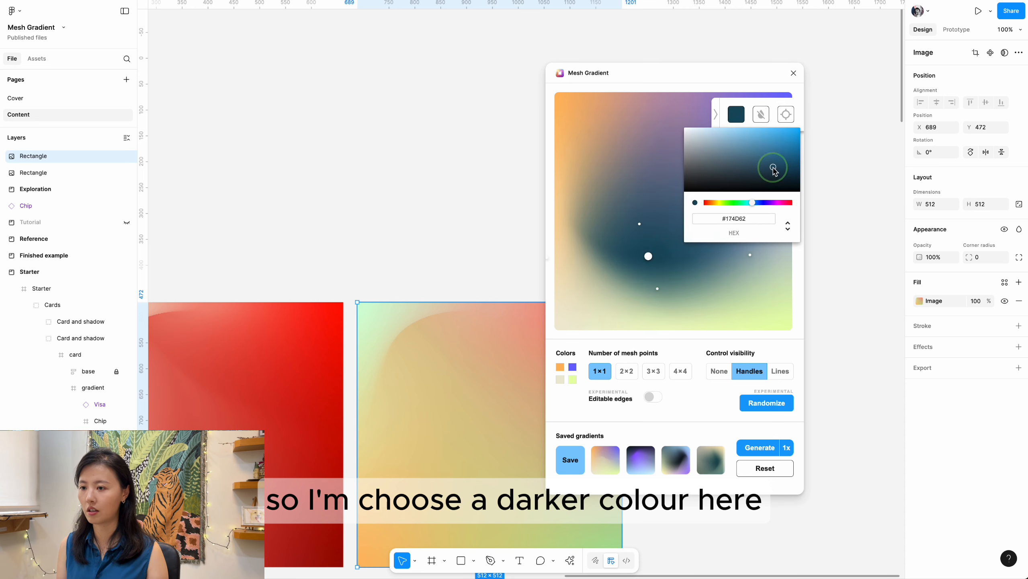
pyautogui.moveTo(773, 167); pyautogui.dragTo(741, 168)
# - Fine-tune the violet of the gradient's upper-right corner and generate the gradient as an image on the canvas
pyautogui.click(574, 368)
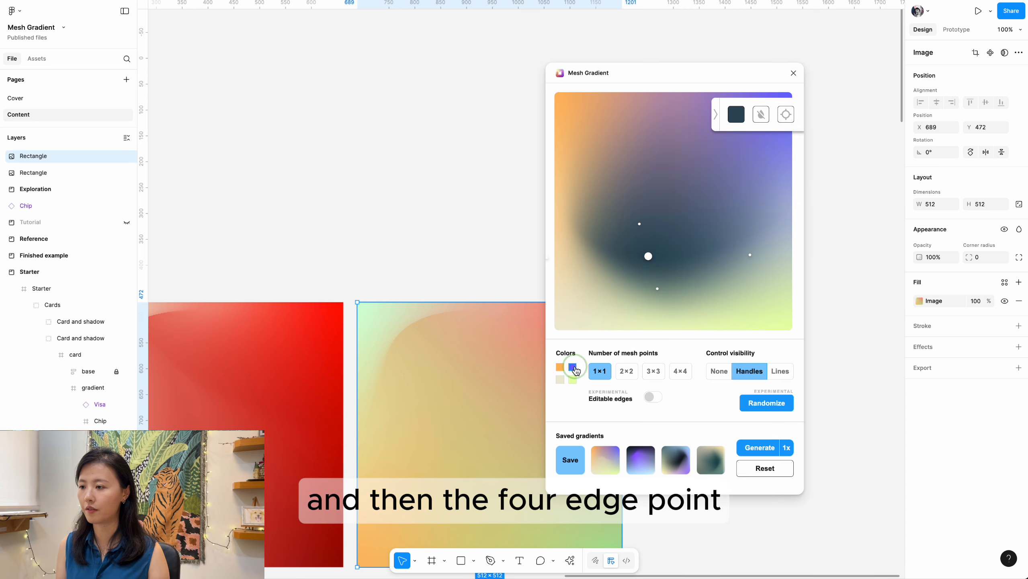
pyautogui.moveTo(650, 336); pyautogui.dragTo(648, 334)
pyautogui.click(736, 346)
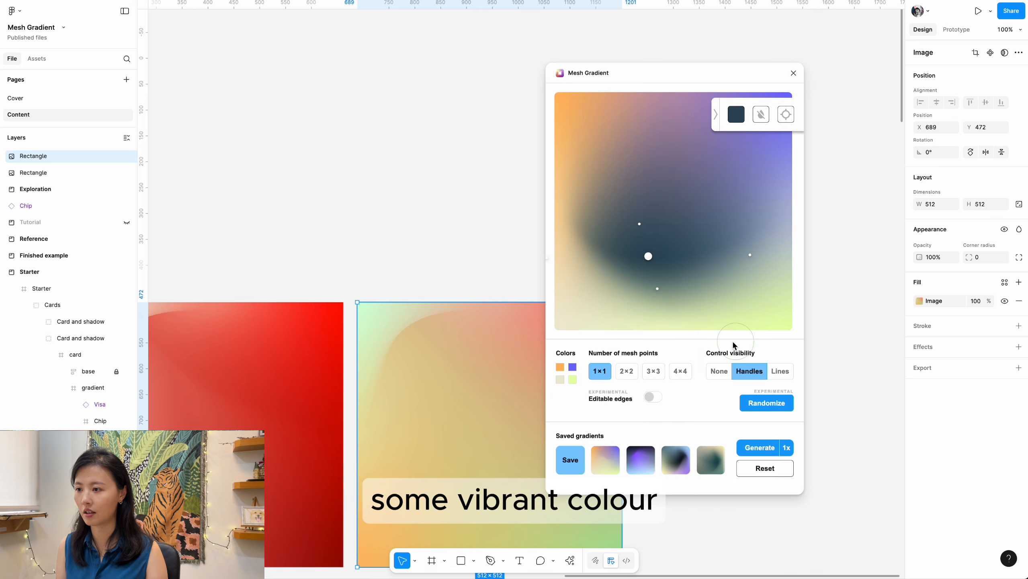
pyautogui.click(759, 188)
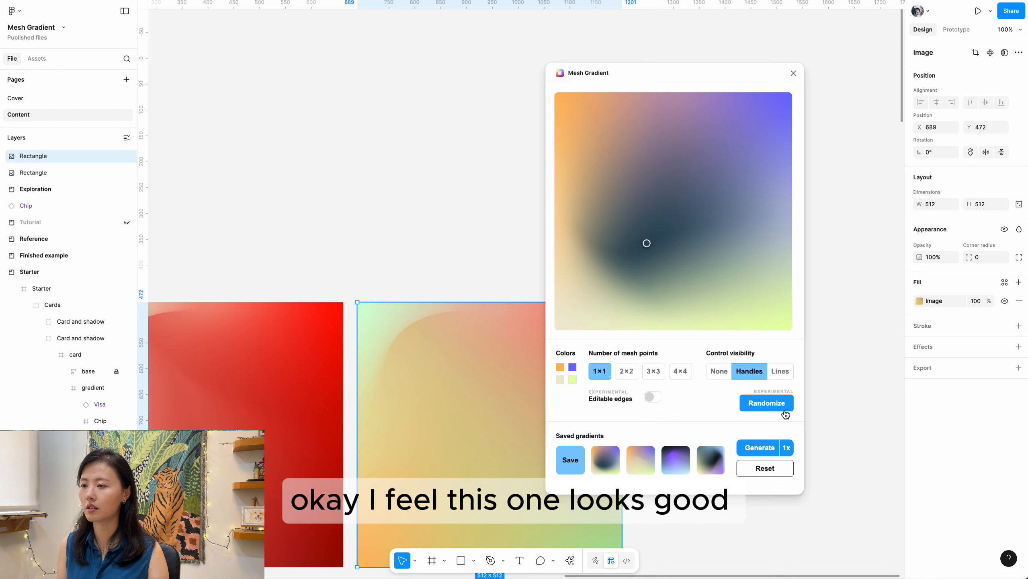
pyautogui.click(770, 452)
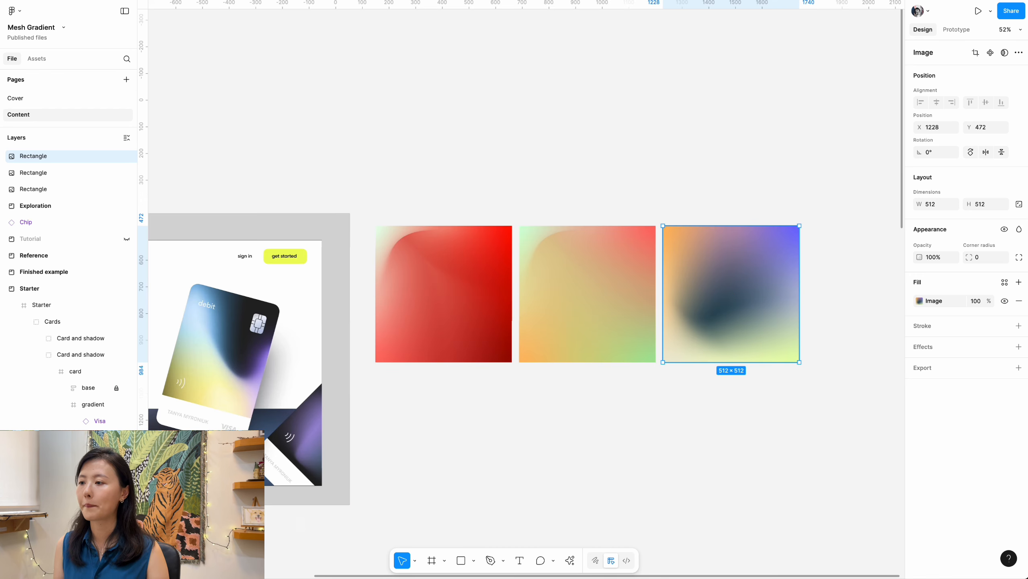
# - Copy the image fill of the dark-centred gradient and paste it onto the large front card's gradient frame in the Starter design
pyautogui.scroll(-3, 767, 237)
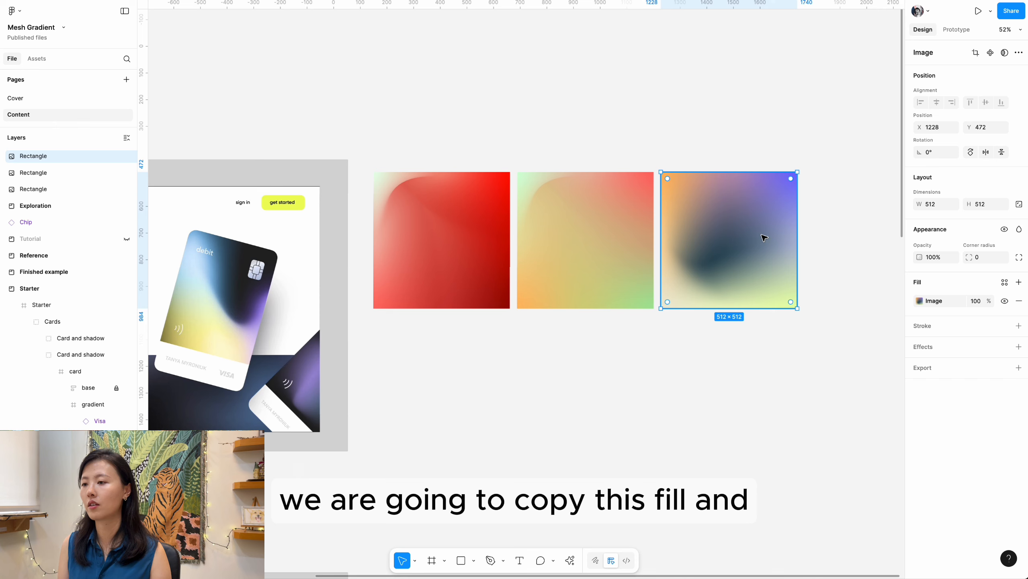
pyautogui.click(909, 302)
pyautogui.press('super+c')
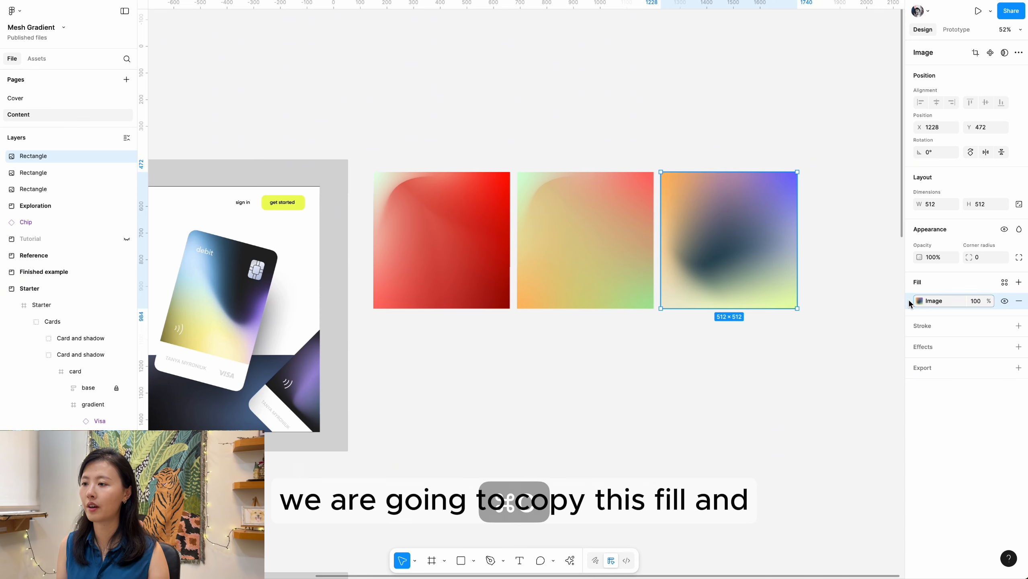
pyautogui.hscroll(-10, 562, 203)
pyautogui.scroll(-5, 560, 201)
pyautogui.hscroll(7, 559, 201)
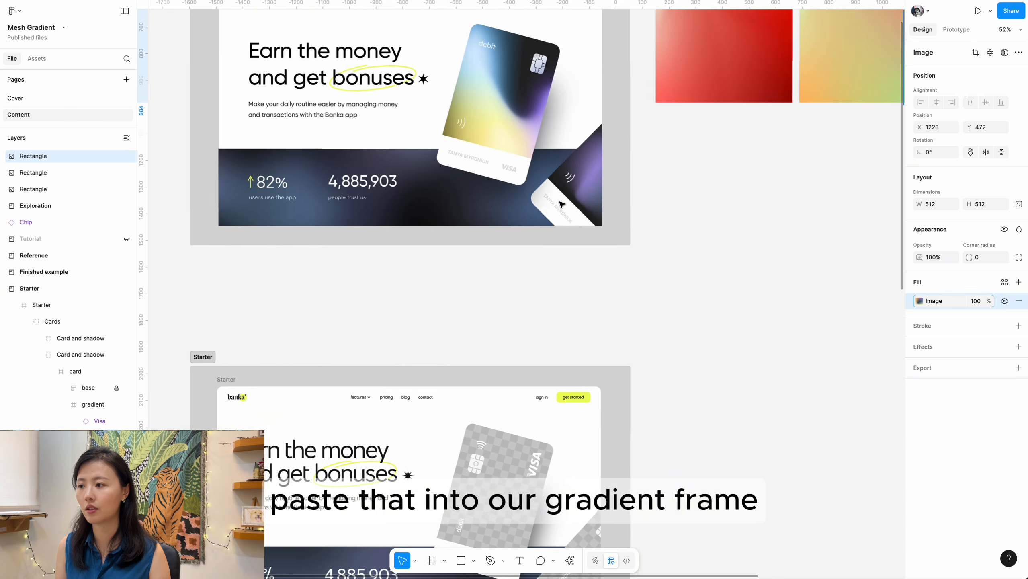
pyautogui.scroll(-2, 559, 202)
pyautogui.keyDown('super'); pyautogui.click(729, 321); pyautogui.keyUp('super')
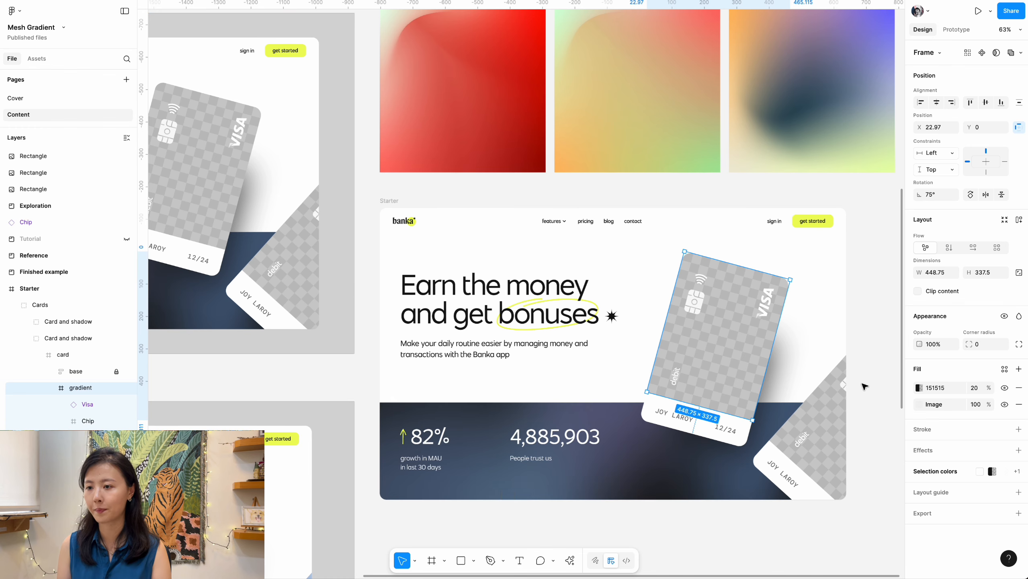
pyautogui.hscroll(5, 705, 339)
pyautogui.press('super+v')
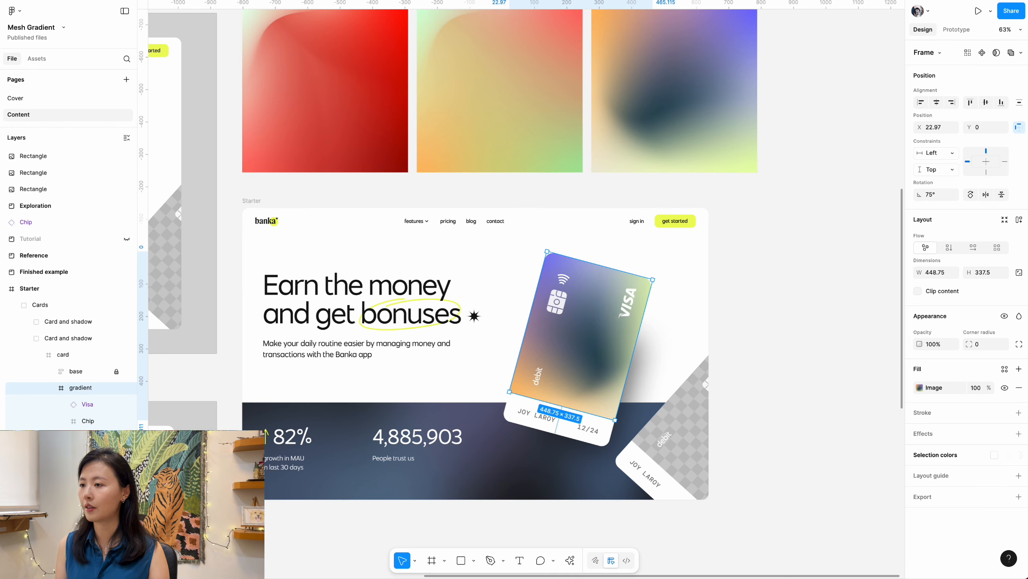
# - Paste the orange, coral and green gradient fill onto the second card's gradient frame and remove its checkered placeholder fill
pyautogui.press('super+v')
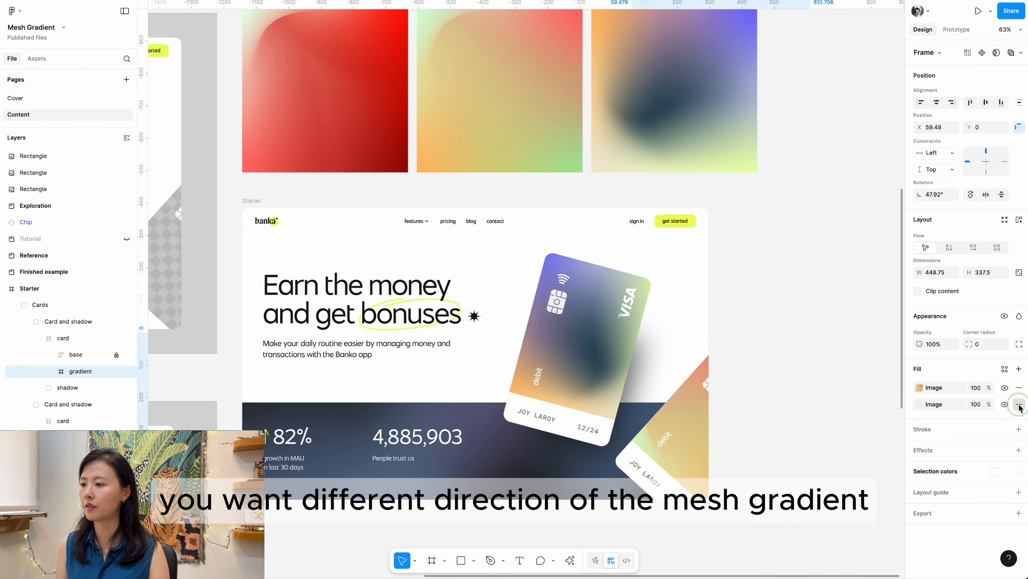
pyautogui.click(1019, 405)
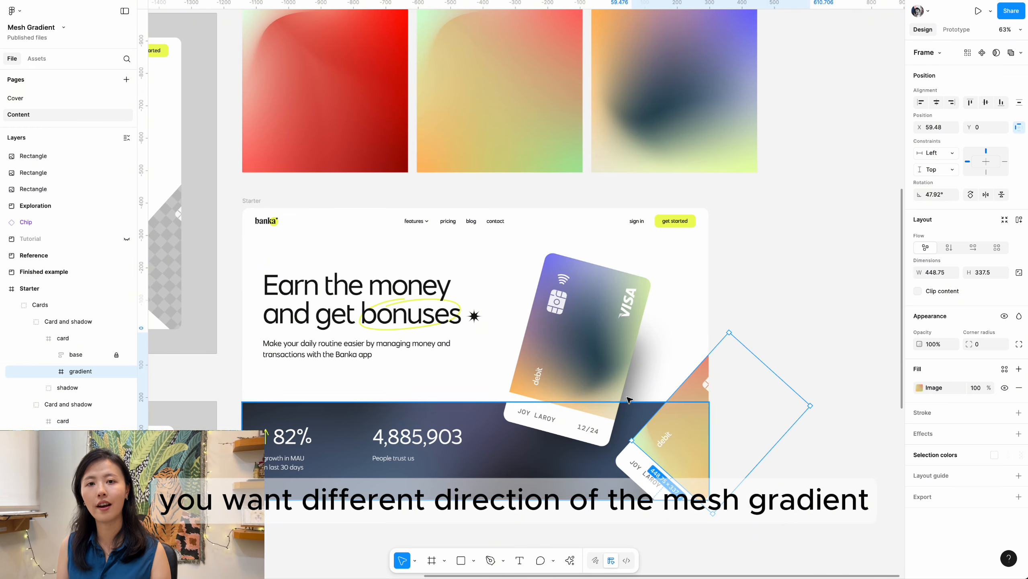
# - Rotate the image fill of the front card's gradient frame in 90° steps to change the gradient's direction, and deselect the card
pyautogui.keyDown('super'); pyautogui.click(605, 356); pyautogui.keyUp('super')
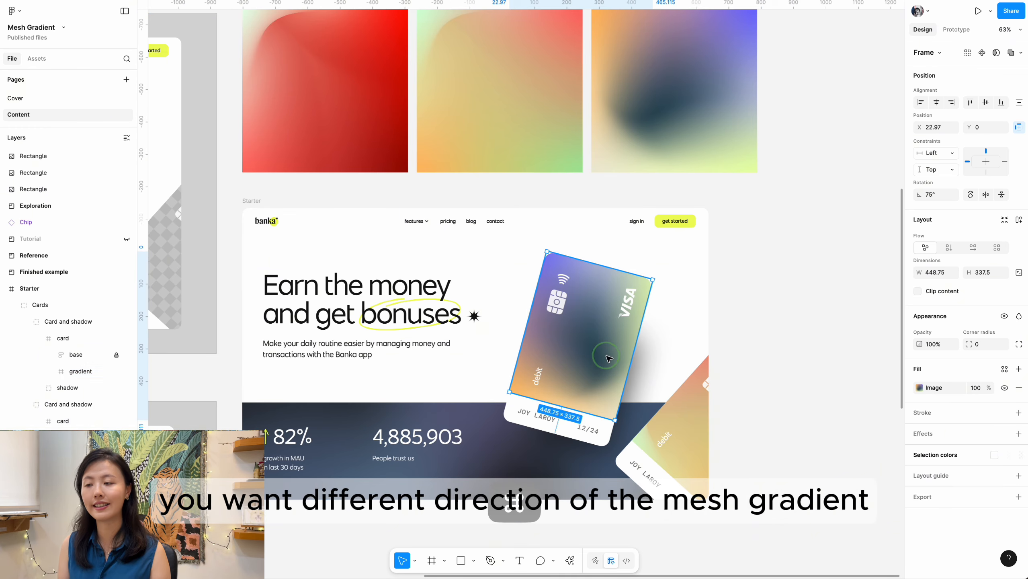
pyautogui.click(920, 389)
pyautogui.click(893, 312)
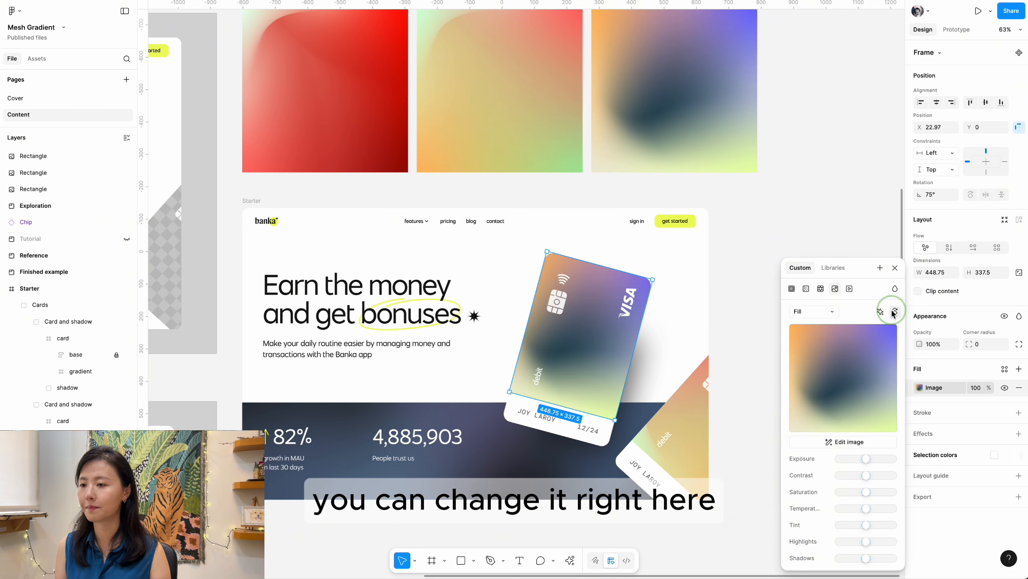
pyautogui.click(893, 313)
pyautogui.click(893, 313)
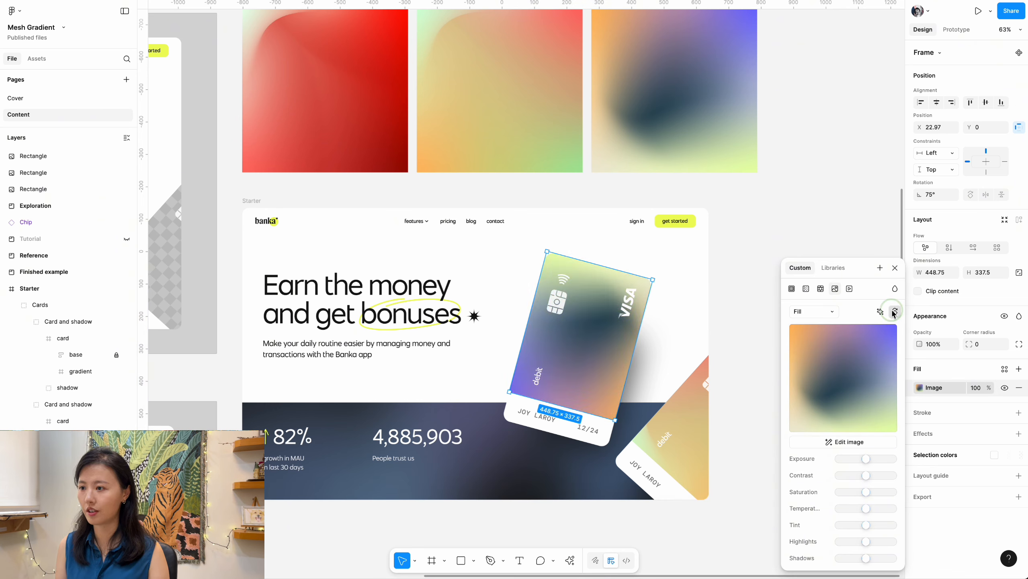
pyautogui.click(893, 313)
pyautogui.click(725, 317)
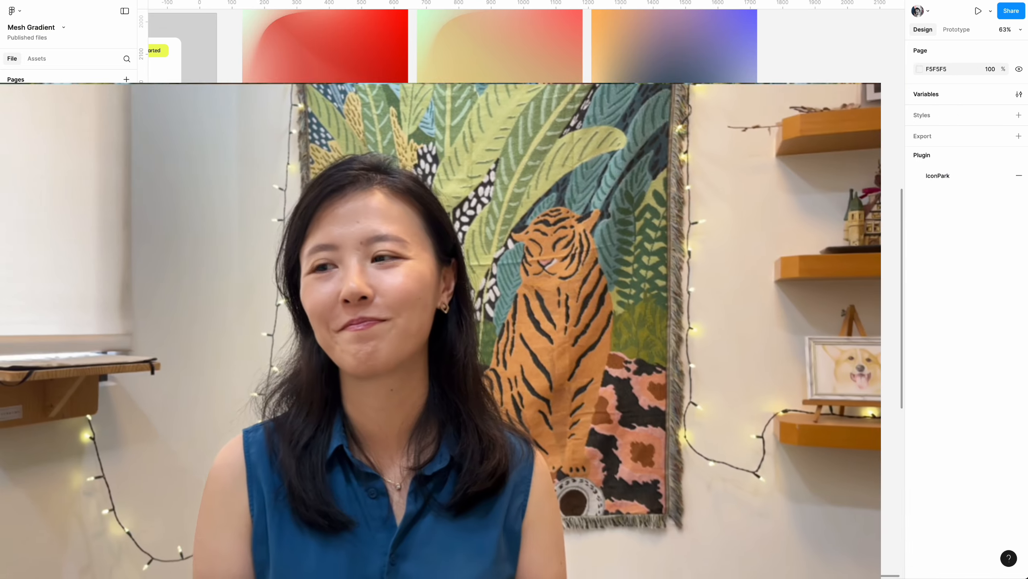